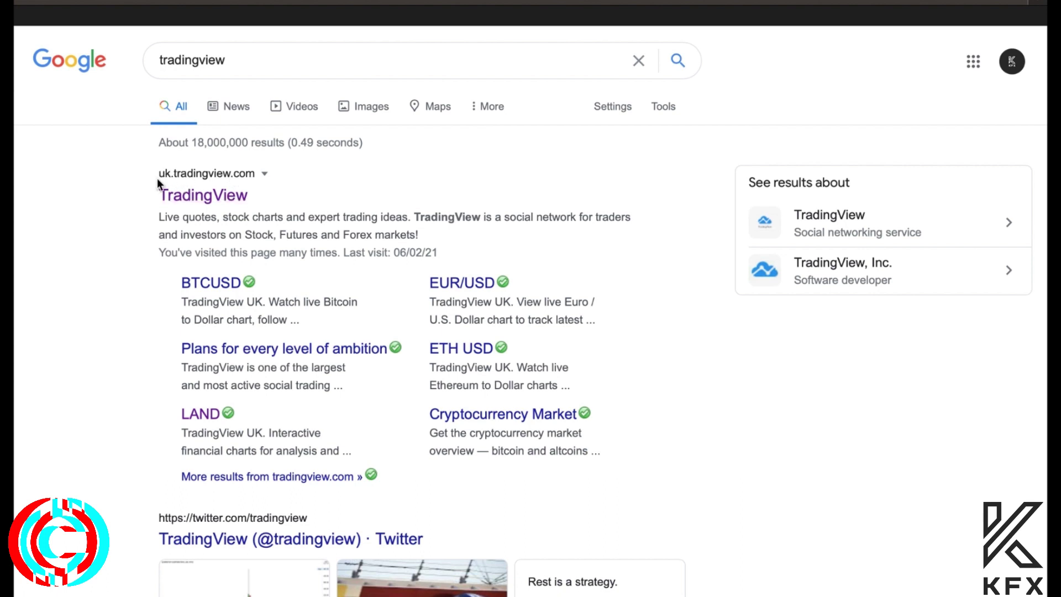
Step: Open the TradingView site from the search results, check the account menu and hide the watchlist
click(225, 201)
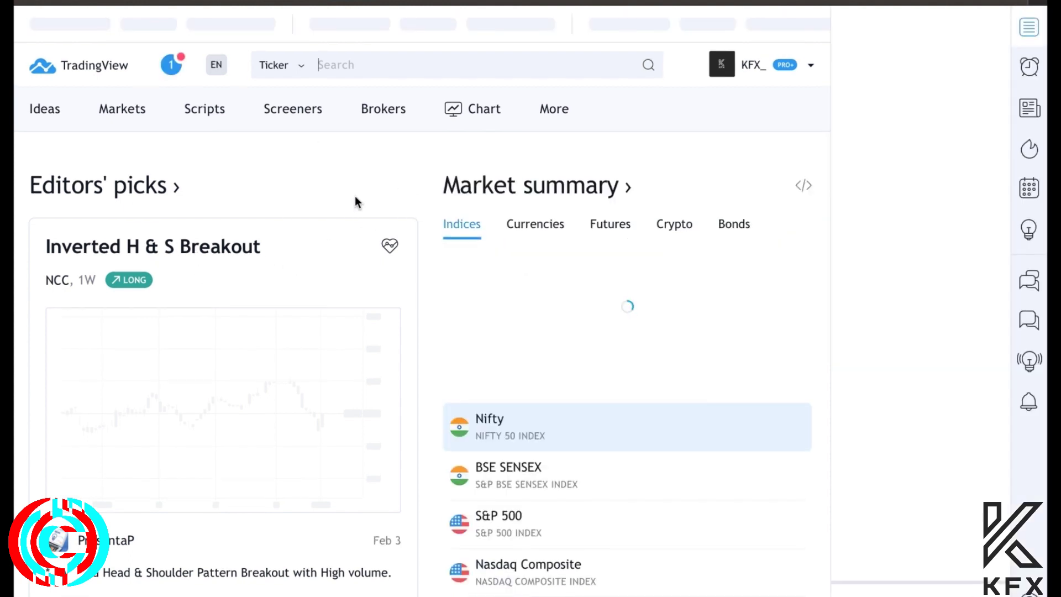
click(814, 68)
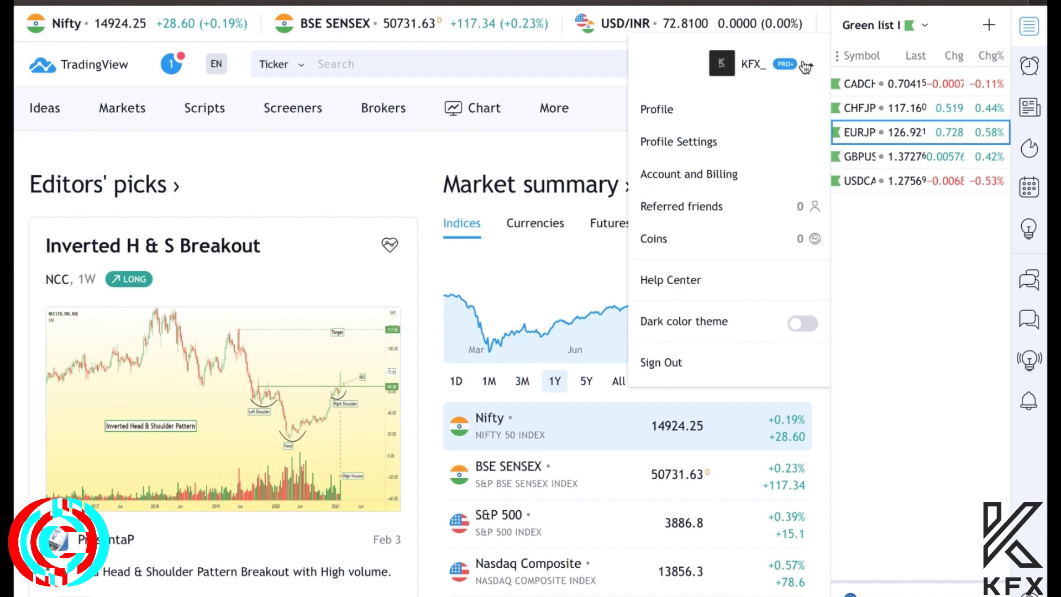
click(811, 61)
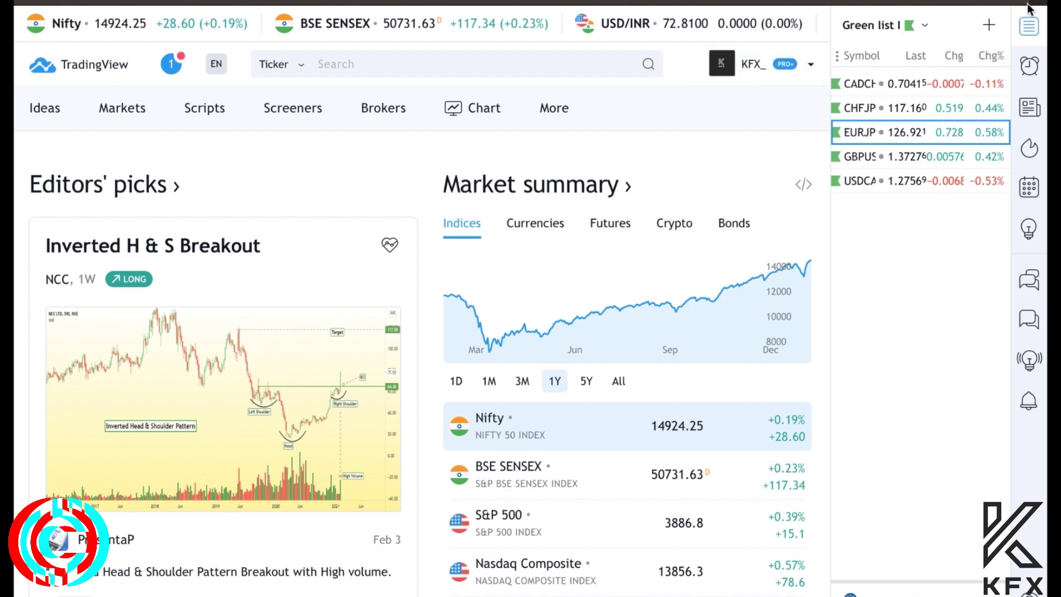
click(1030, 24)
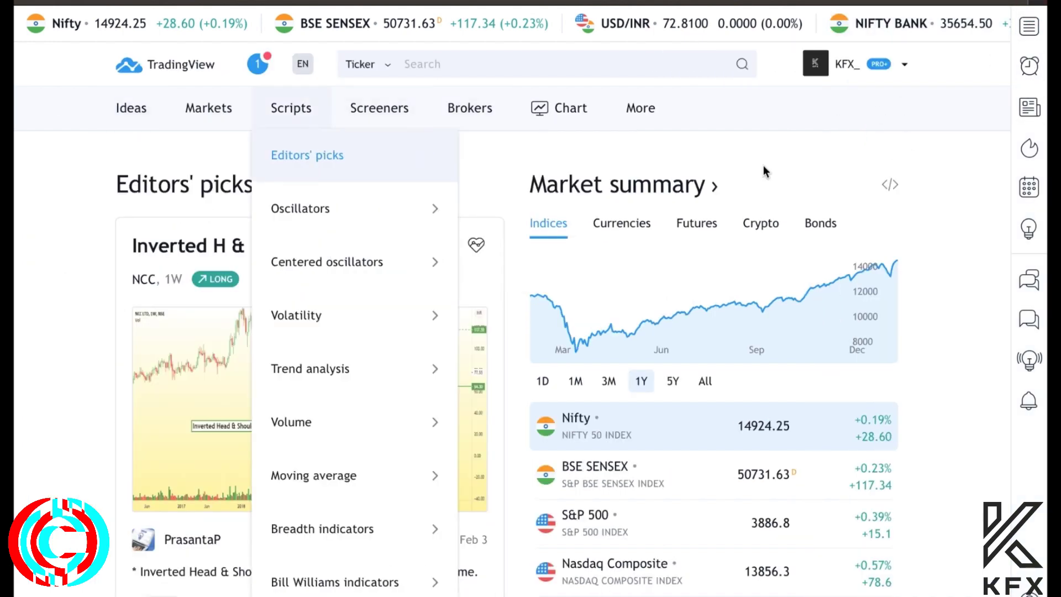
Step: Open the full chart workspace from the TradingView home page
mouse_move(571, 112)
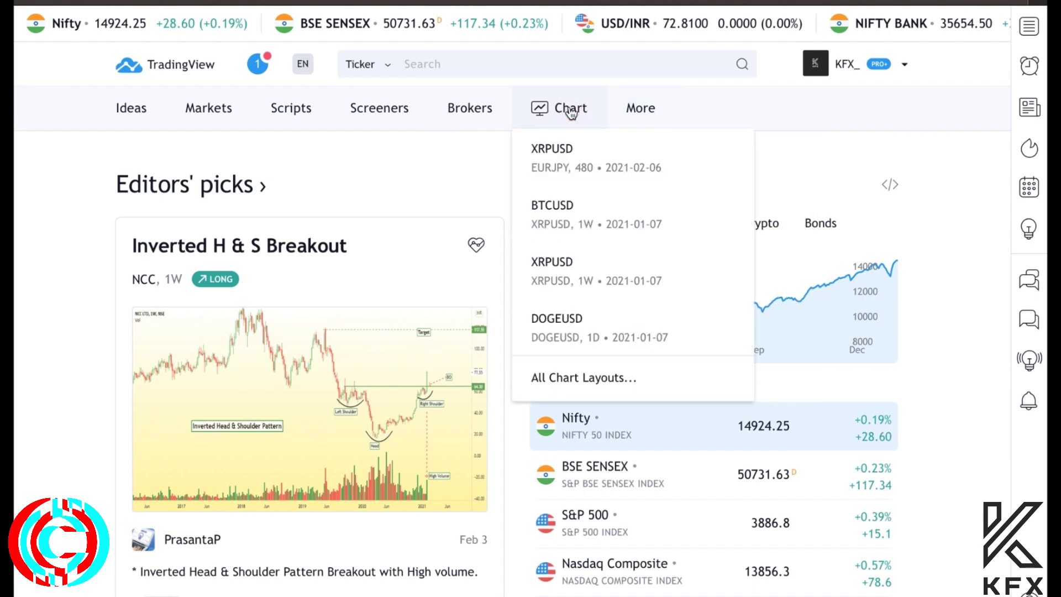
click(571, 110)
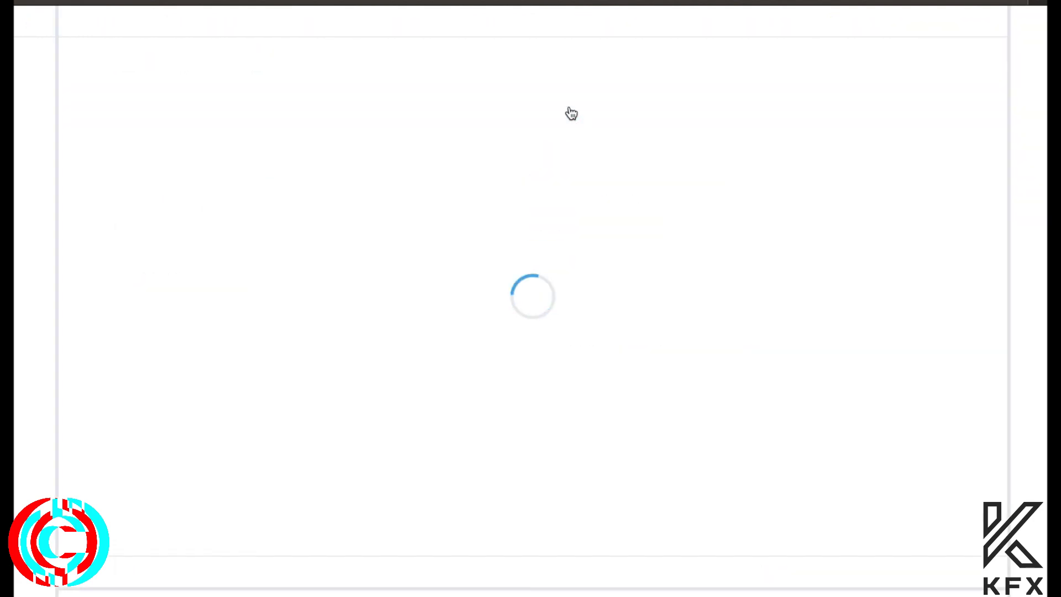
scroll(860, 268, down, 2)
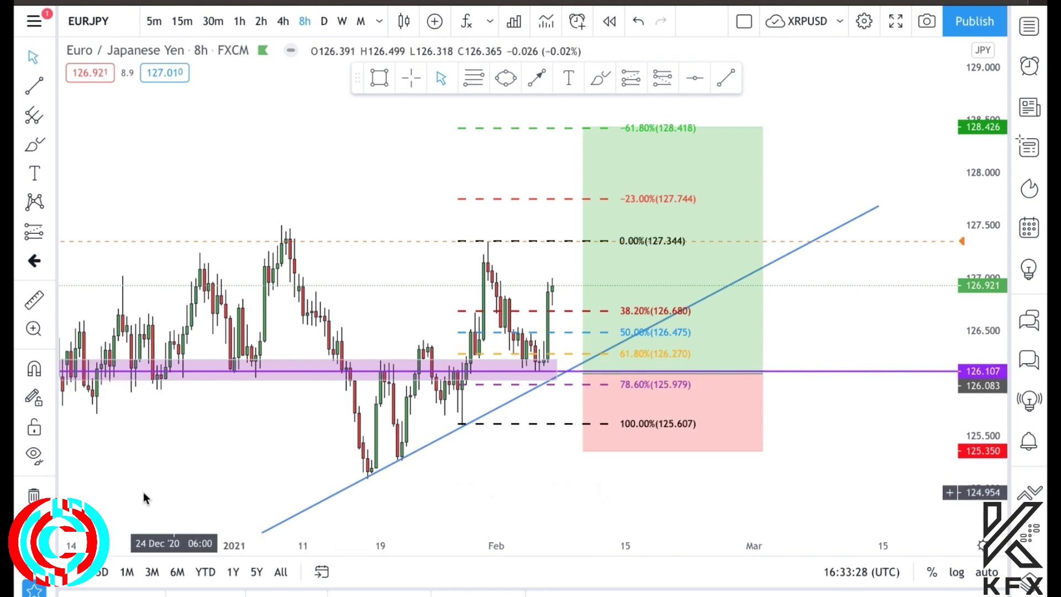
click(597, 450)
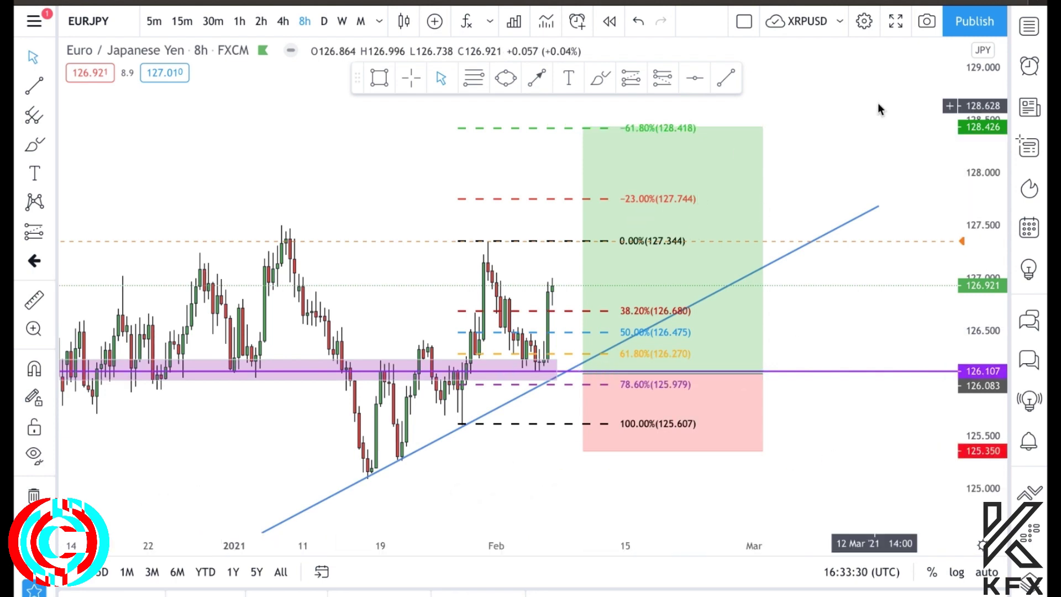
Step: Open the chart settings and review the Symbol options, including the candle body colour palette, price lines, precision and time zone
click(865, 24)
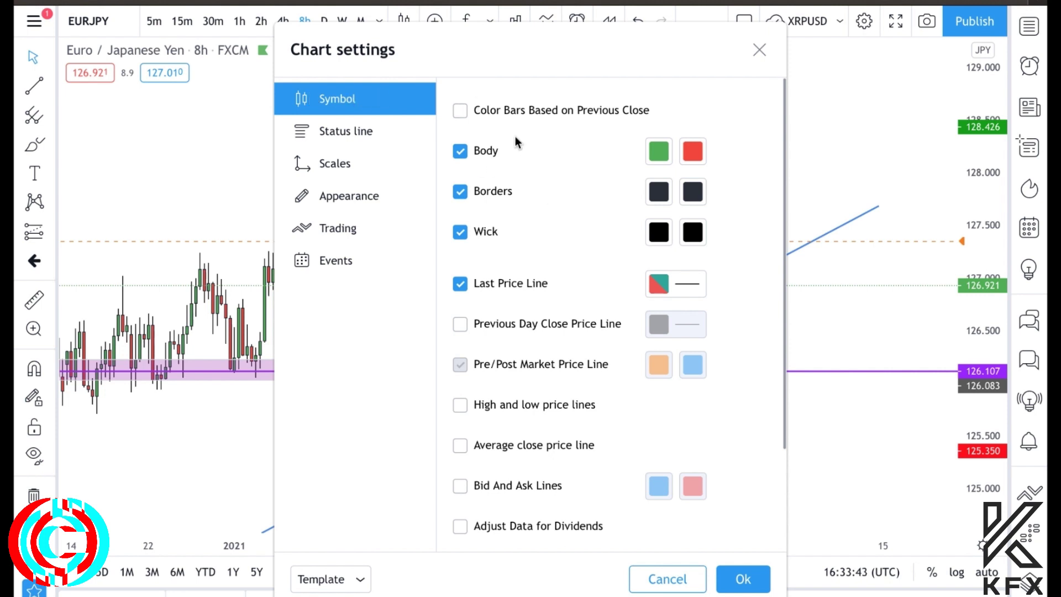
click(665, 147)
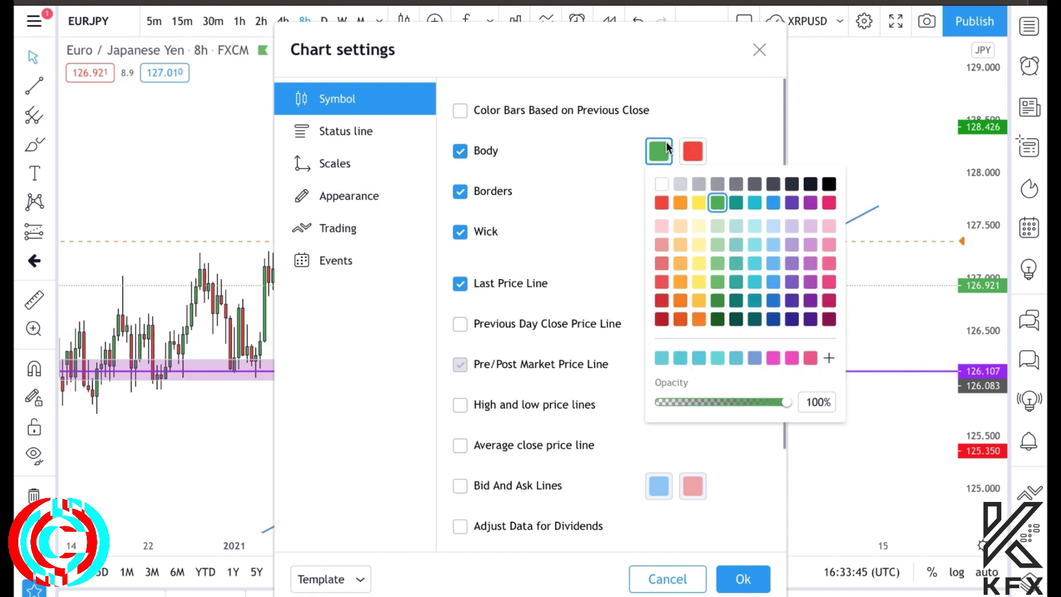
click(731, 135)
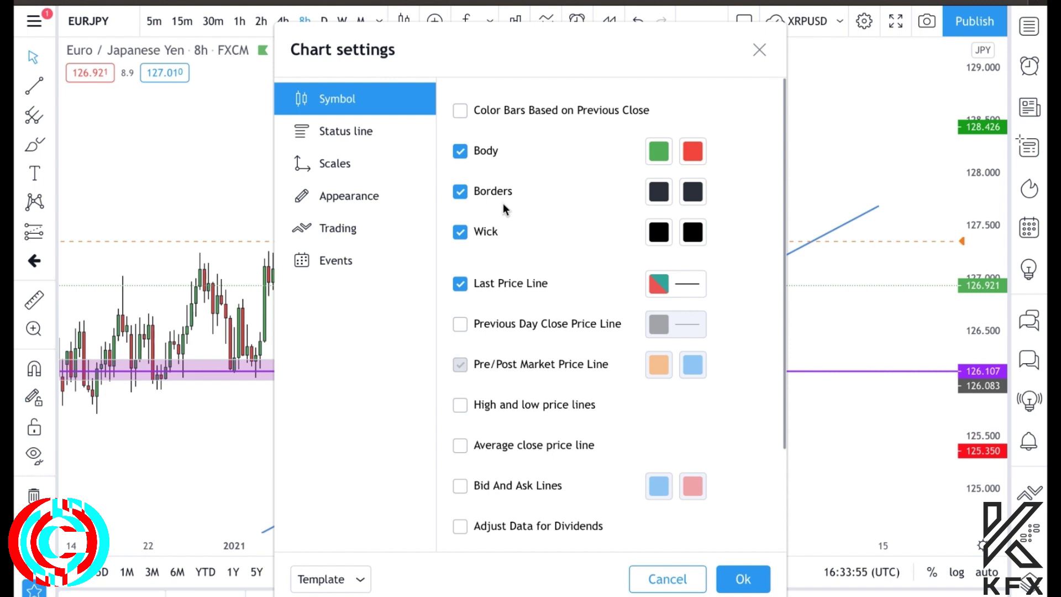
scroll(571, 255, down, 1)
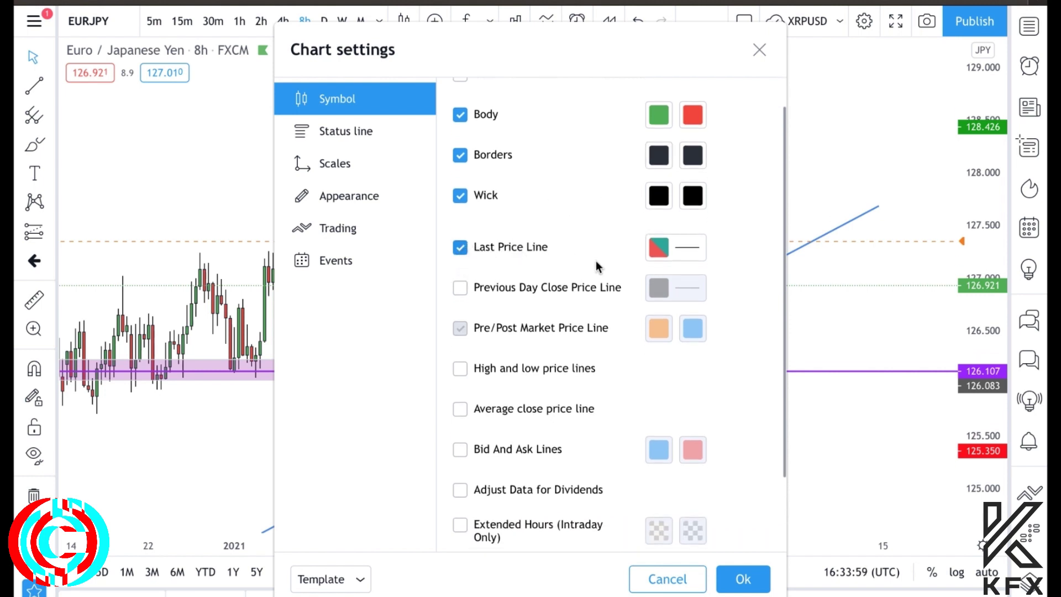
scroll(597, 267, down, 3)
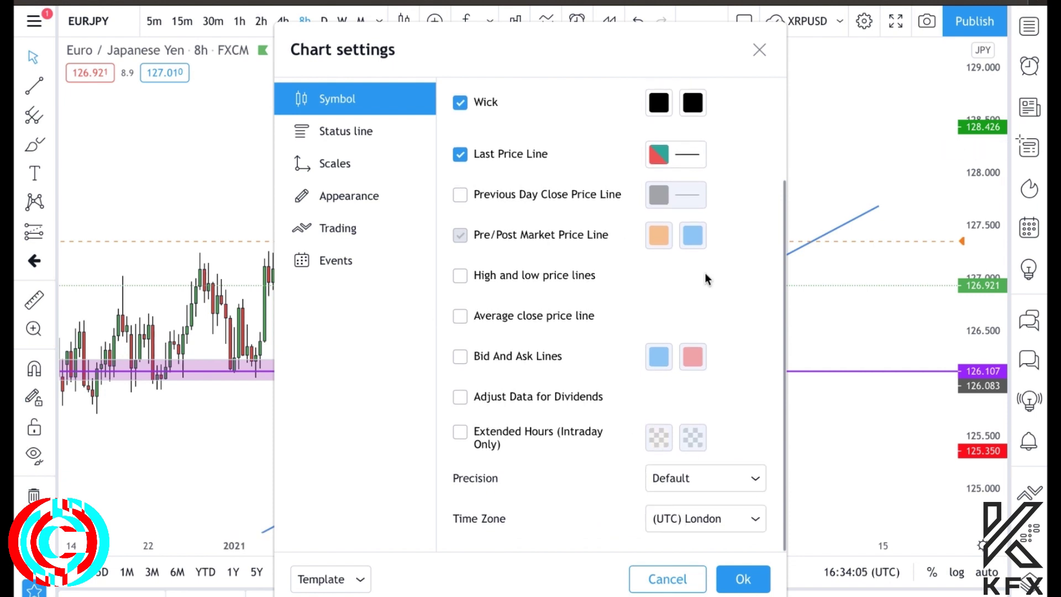
Step: Review the Status line and Scales options in the chart settings, including the price labels, scales placement and date format
click(355, 141)
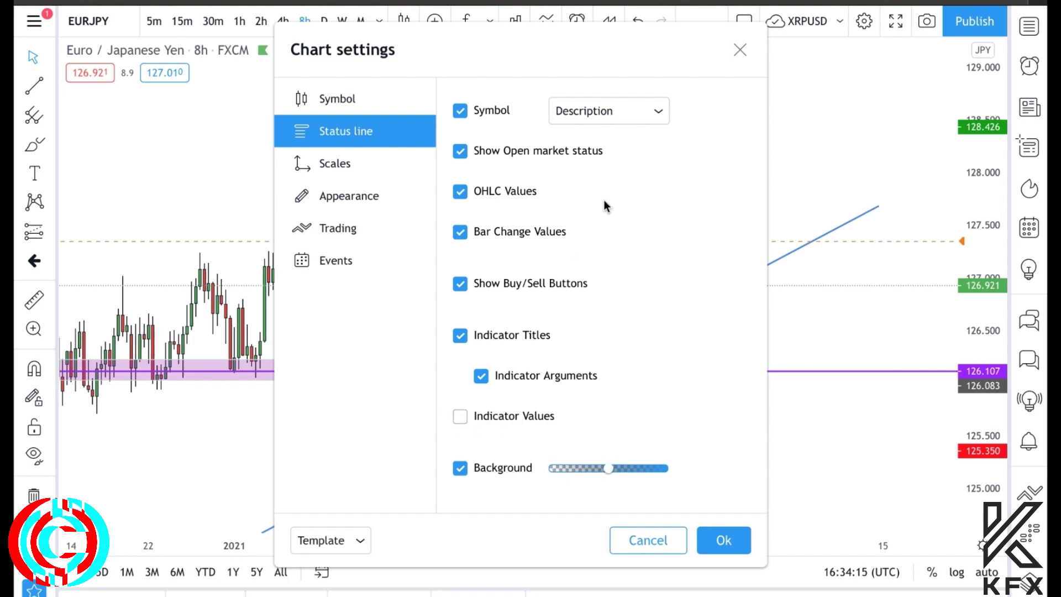
click(344, 165)
scroll(588, 243, down, 2)
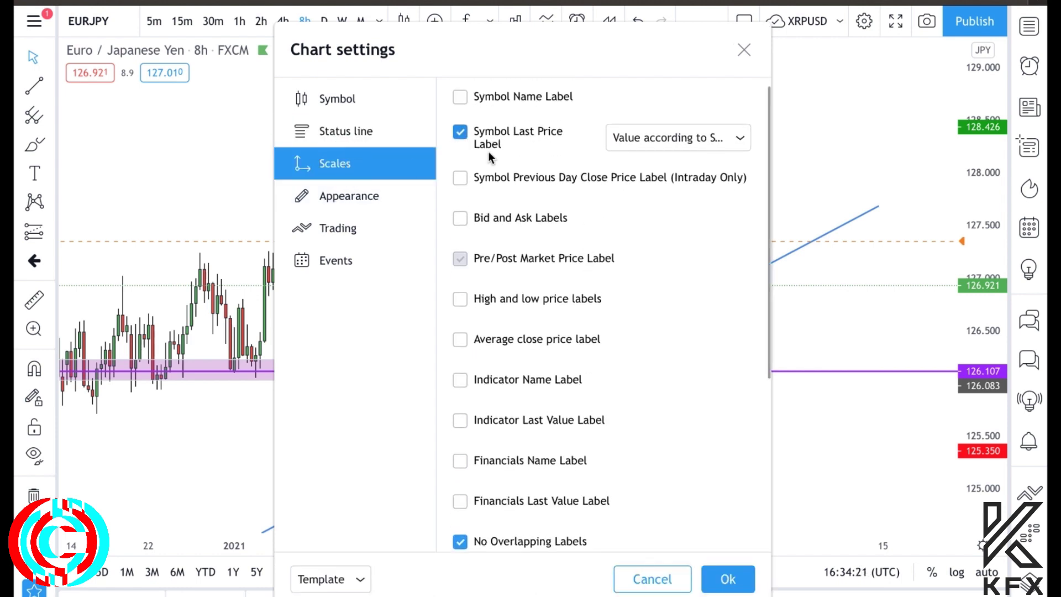
scroll(494, 388, down, 3)
scroll(495, 388, down, 3)
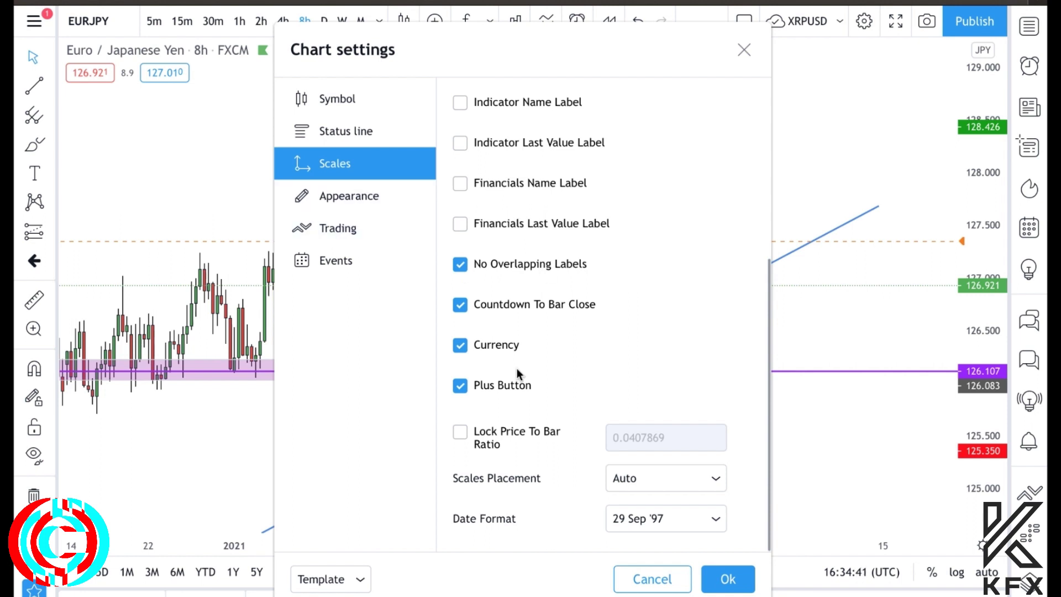
Step: Set the horizontal and vertical grid lines to grey in the chart's Appearance settings
click(365, 188)
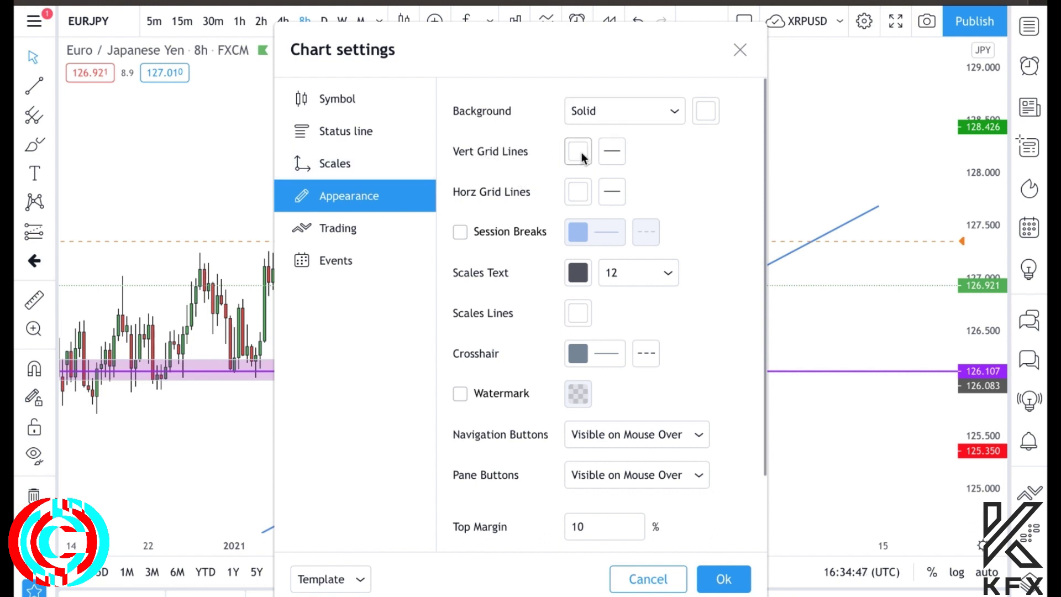
click(579, 193)
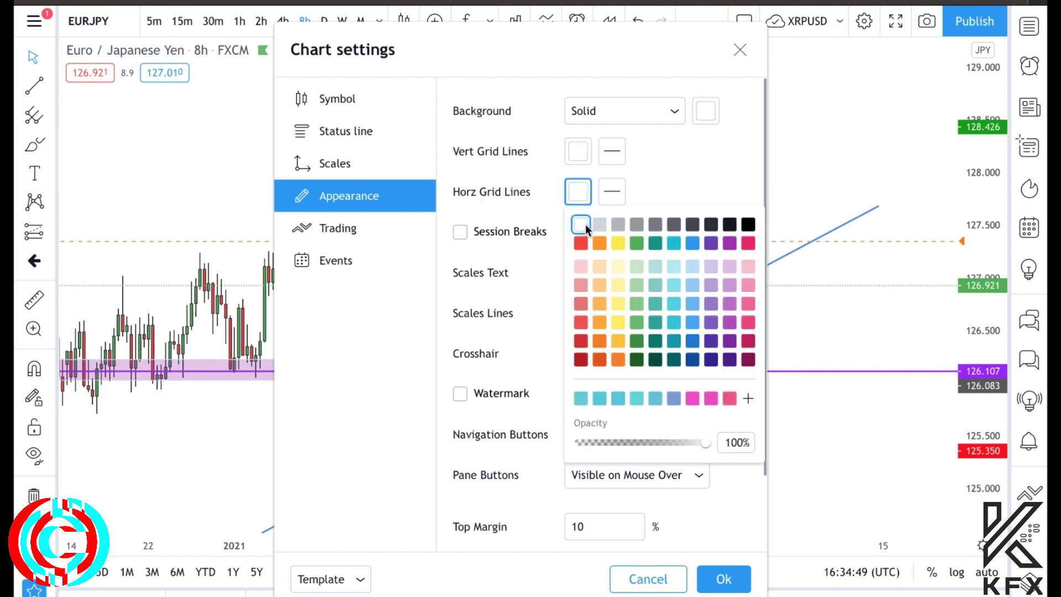
click(633, 225)
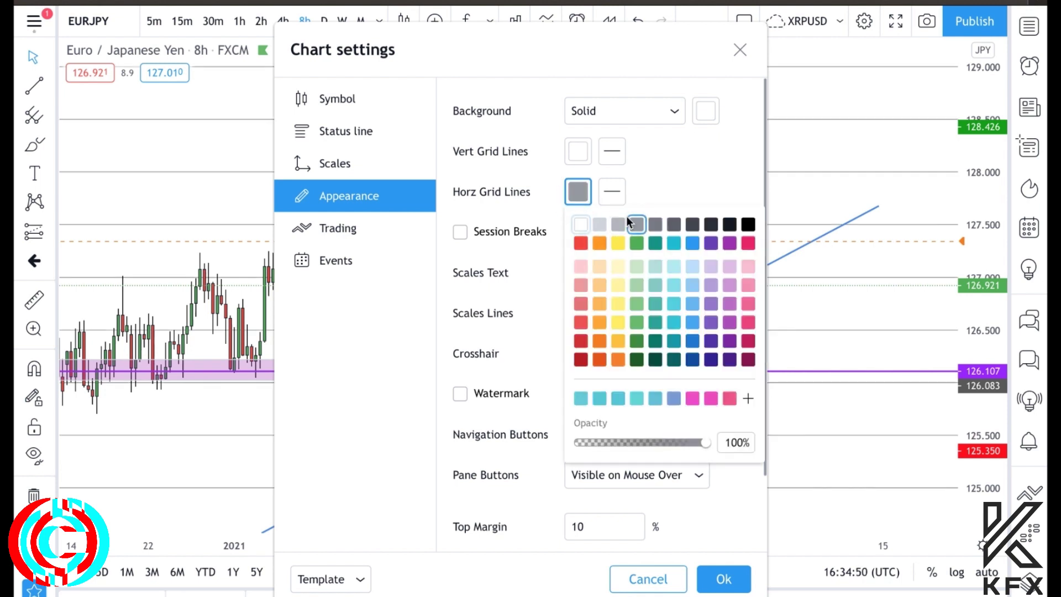
click(582, 155)
click(637, 184)
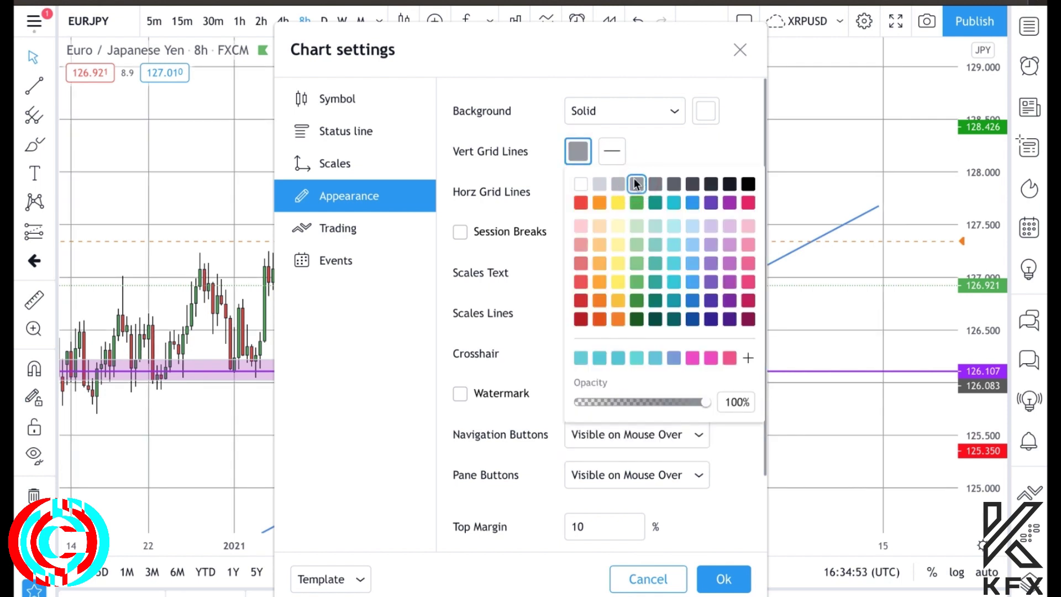
Step: Set the vertical and horizontal grid lines back to white
click(581, 184)
click(578, 192)
click(578, 224)
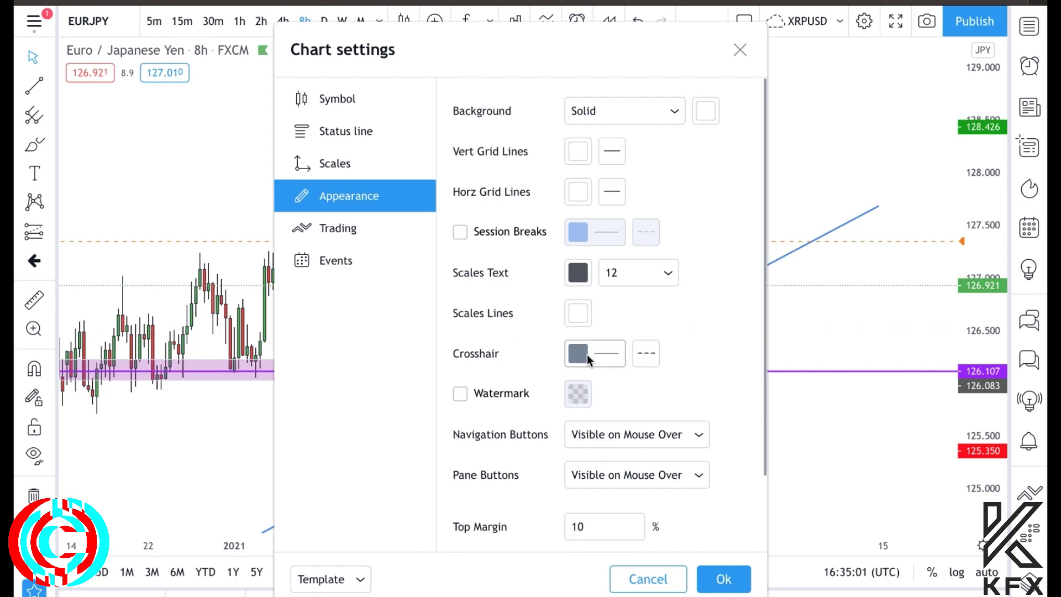
Step: Enable the chart watermark in the Appearance settings and apply the change
scroll(499, 372, down, 1)
click(460, 346)
click(718, 578)
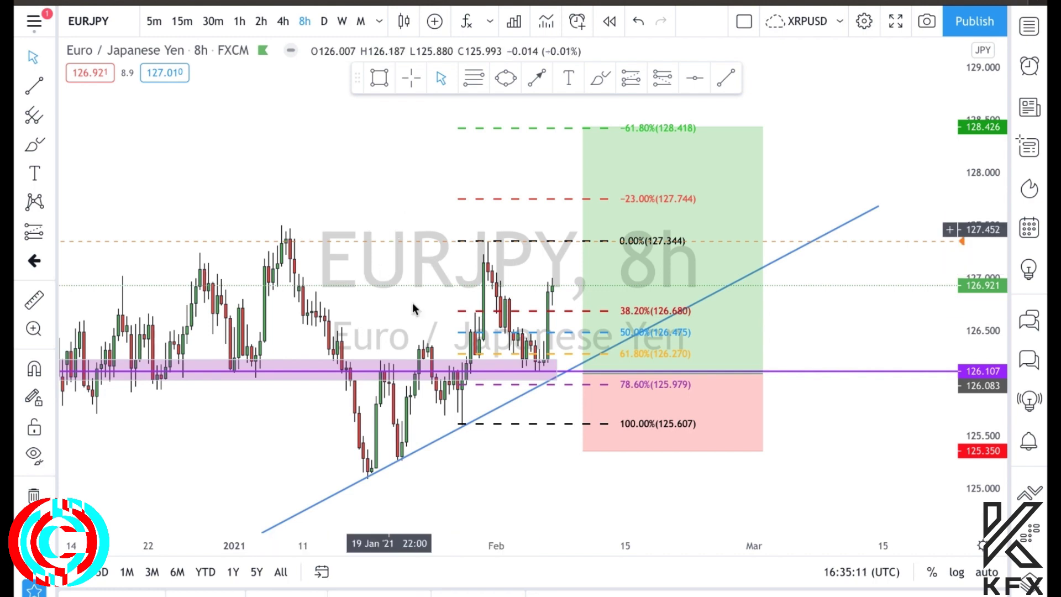
Step: Turn the watermark off again in the chart settings, and review the margin and Trading options
click(865, 21)
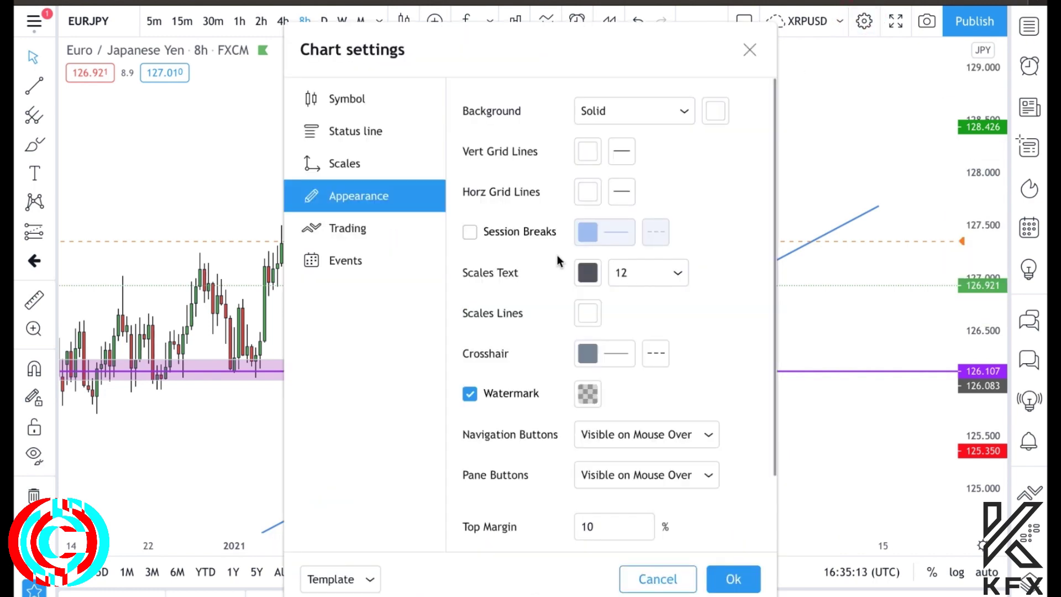
click(470, 393)
scroll(543, 396, down, 2)
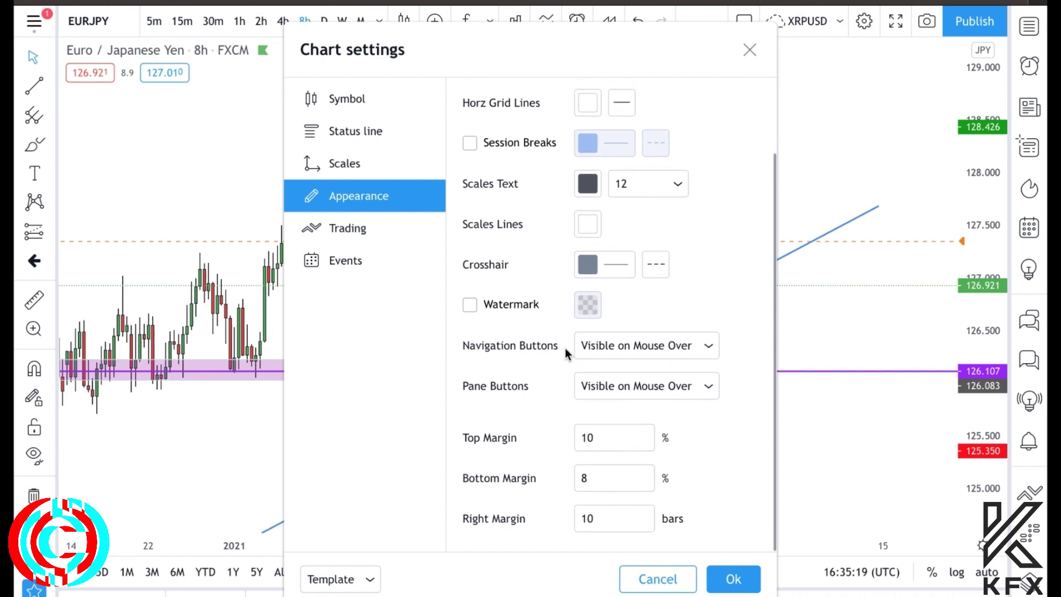
click(349, 231)
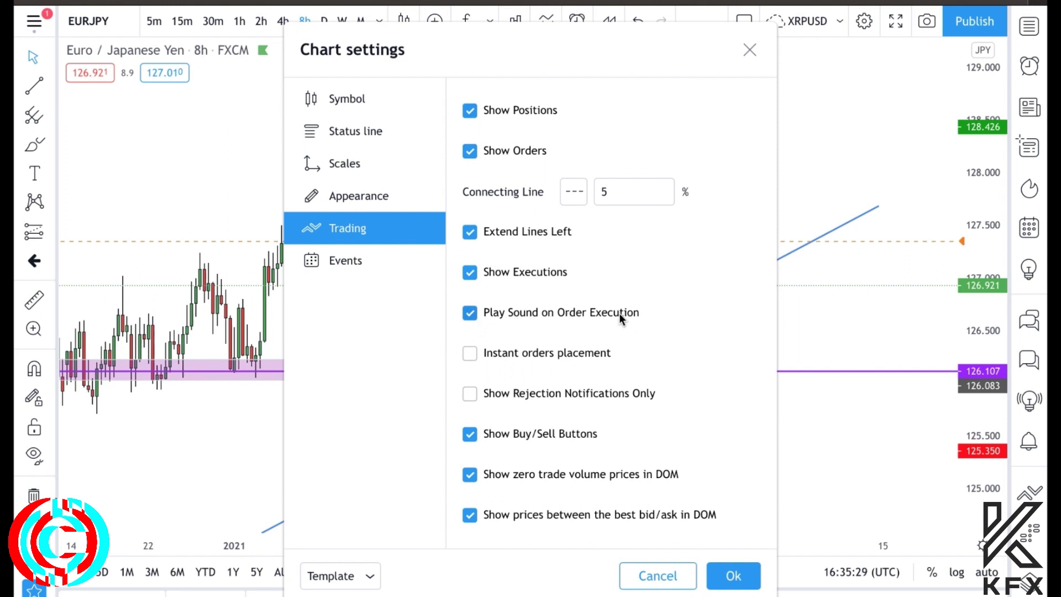
Step: Enable Show Economic Events on Chart in the Events settings, along with Show Only Future Events and Events Breaks
click(368, 270)
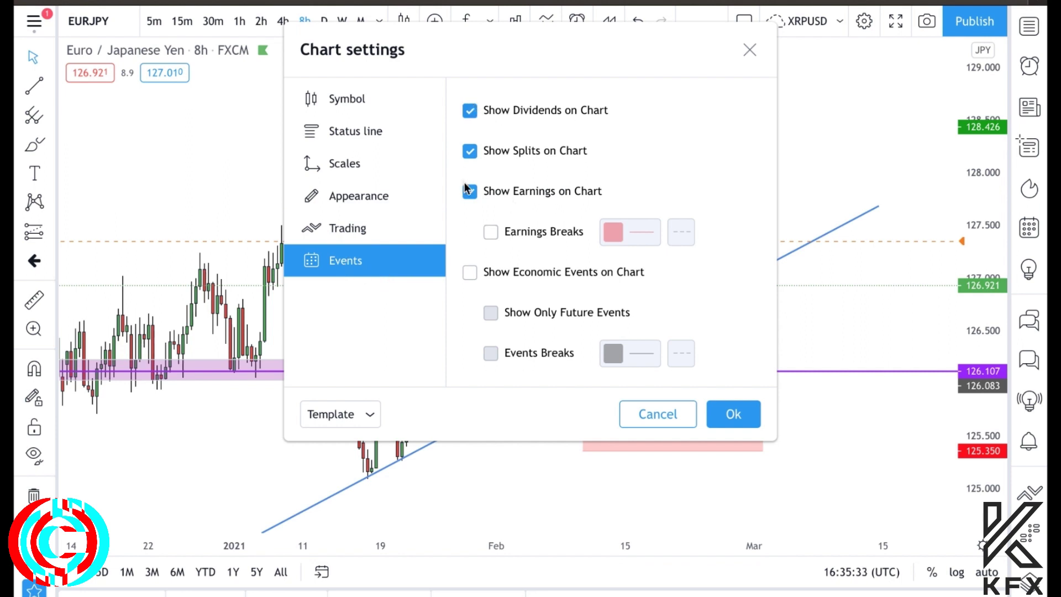
click(471, 273)
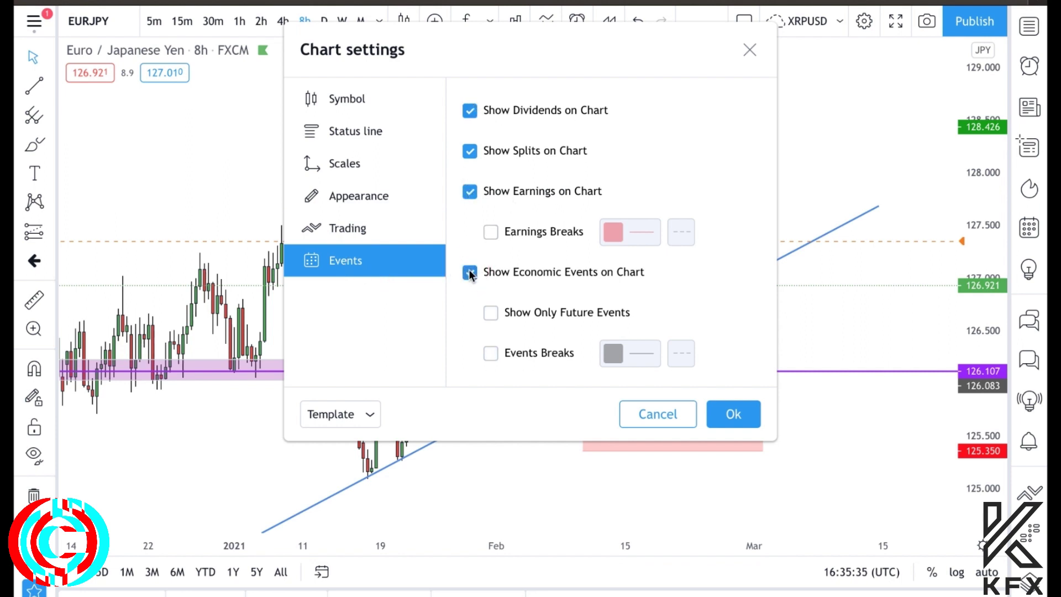
click(491, 313)
click(491, 353)
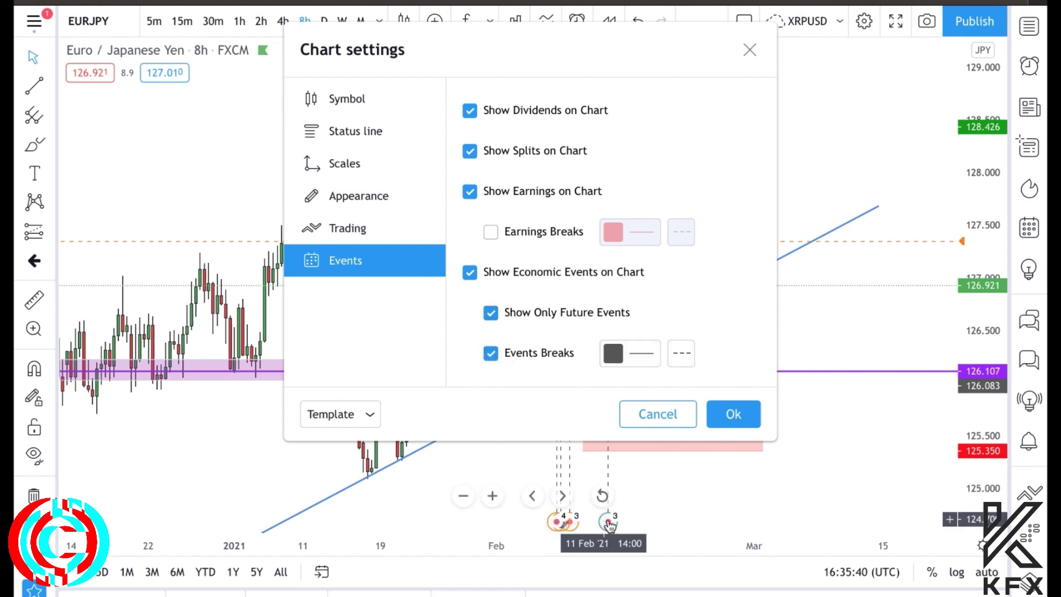
Step: Turn off Events Breaks, Show Only Future Events and Show Economic Events on Chart, and apply the chart settings
click(491, 354)
click(492, 313)
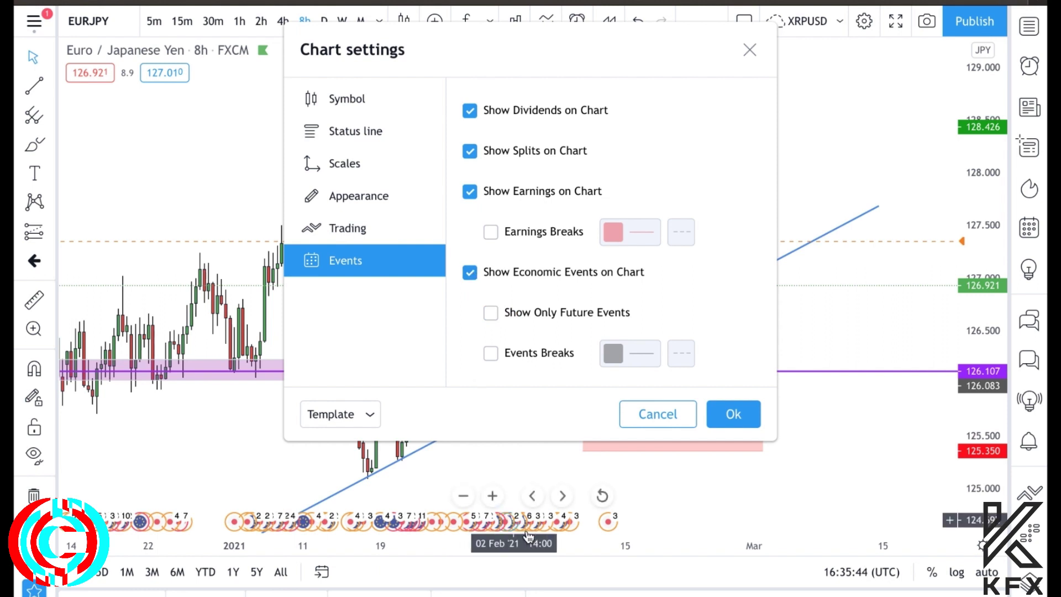
click(469, 272)
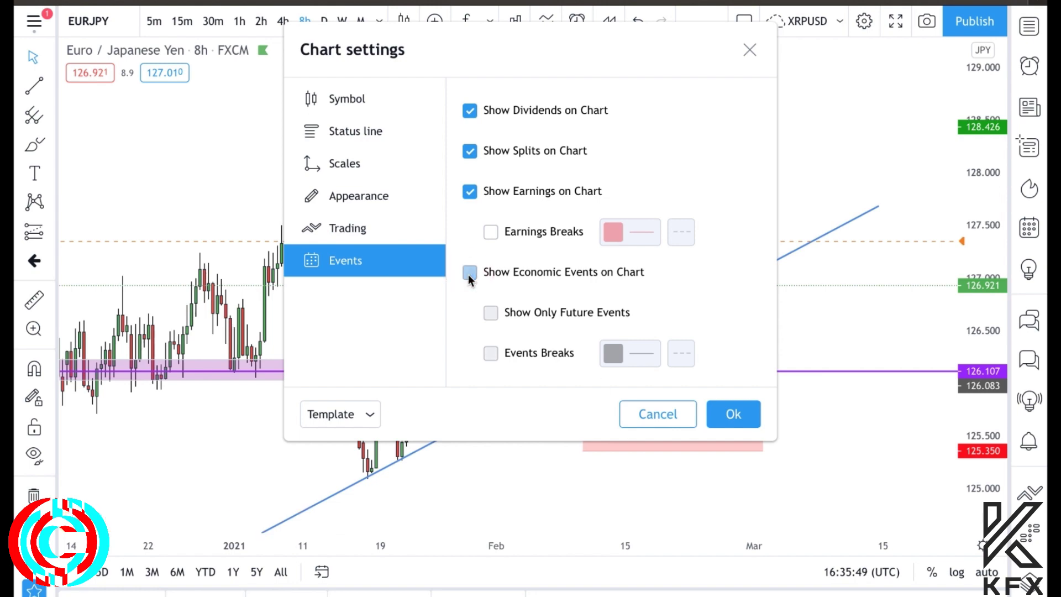
click(725, 424)
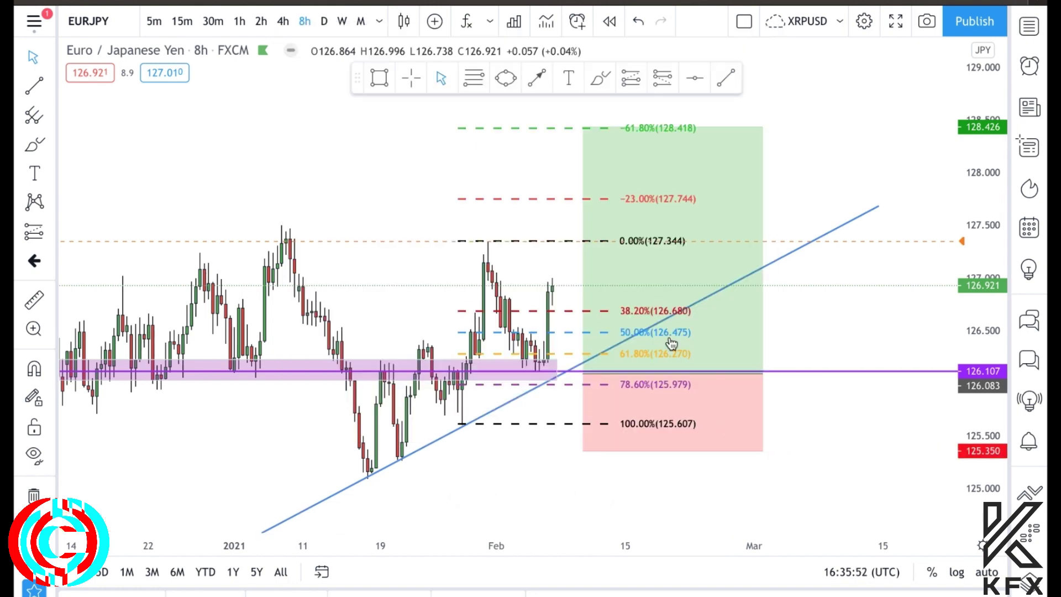
Step: Draw a Fib Retracement in the empty chart area beyond the position box, from about 128.218 up to about 129.547
scroll(585, 251, right, 2)
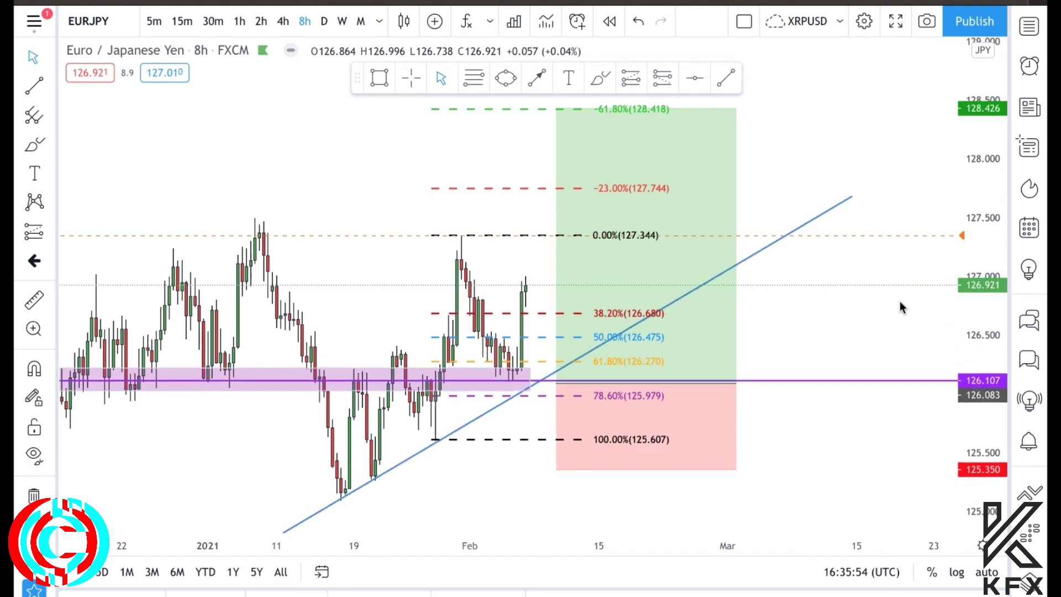
scroll(575, 165, up, 2)
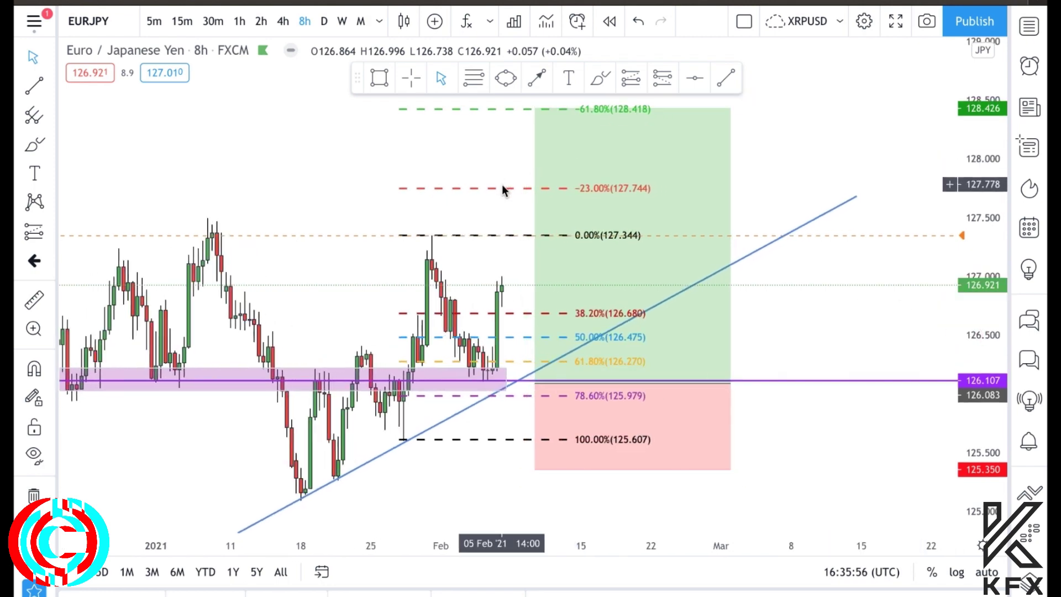
scroll(699, 292, right, 5)
scroll(568, 447, up, 4)
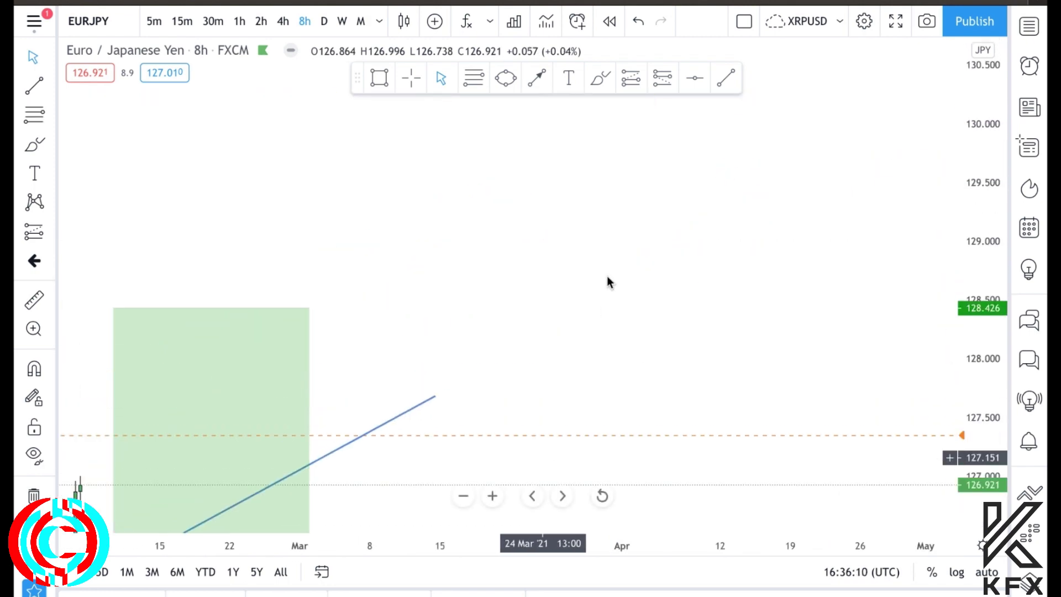
scroll(387, 271, up, 1)
click(44, 116)
click(559, 332)
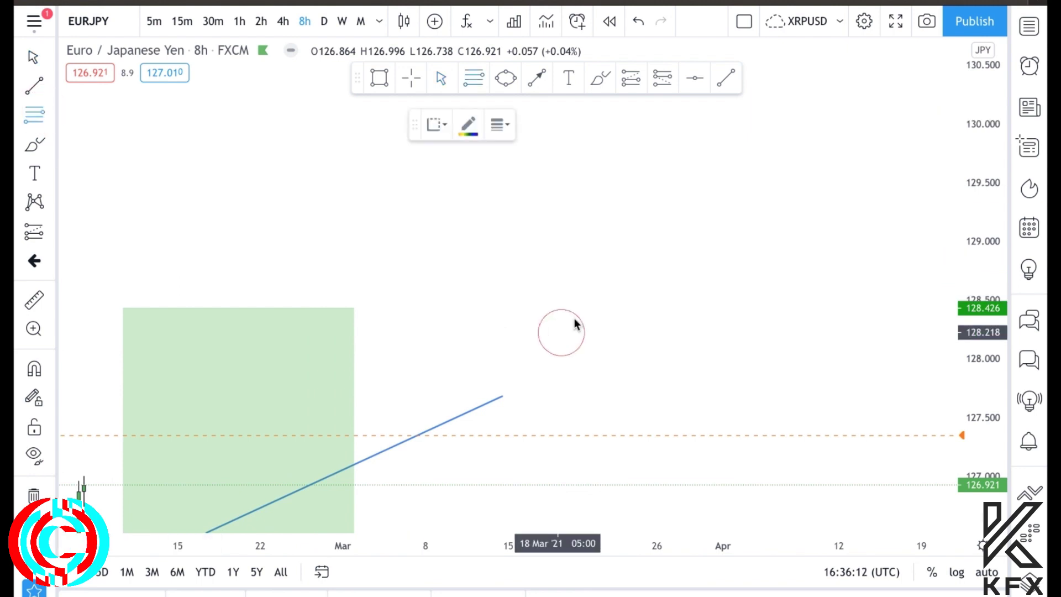
click(746, 177)
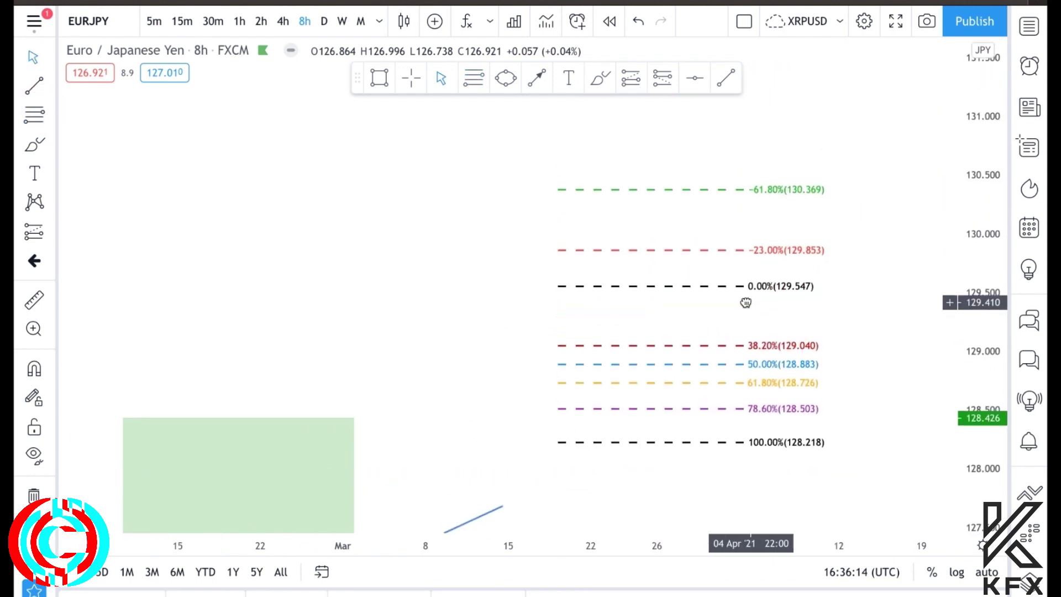
Step: Look over the Fib Retracement's style settings and close them without applying changes
double_click(747, 298)
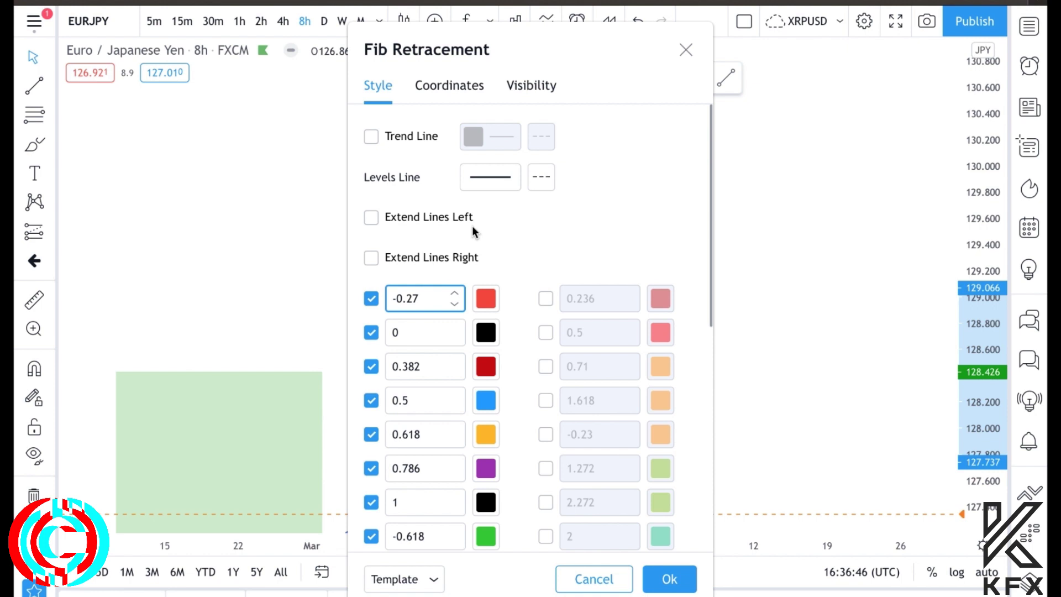
scroll(511, 317, down, 2)
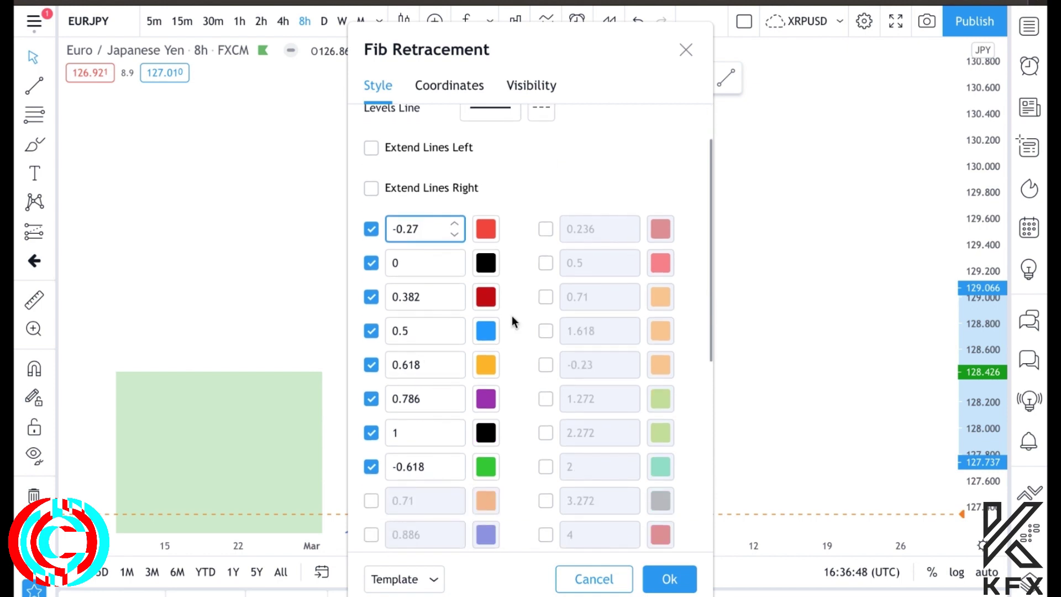
click(593, 578)
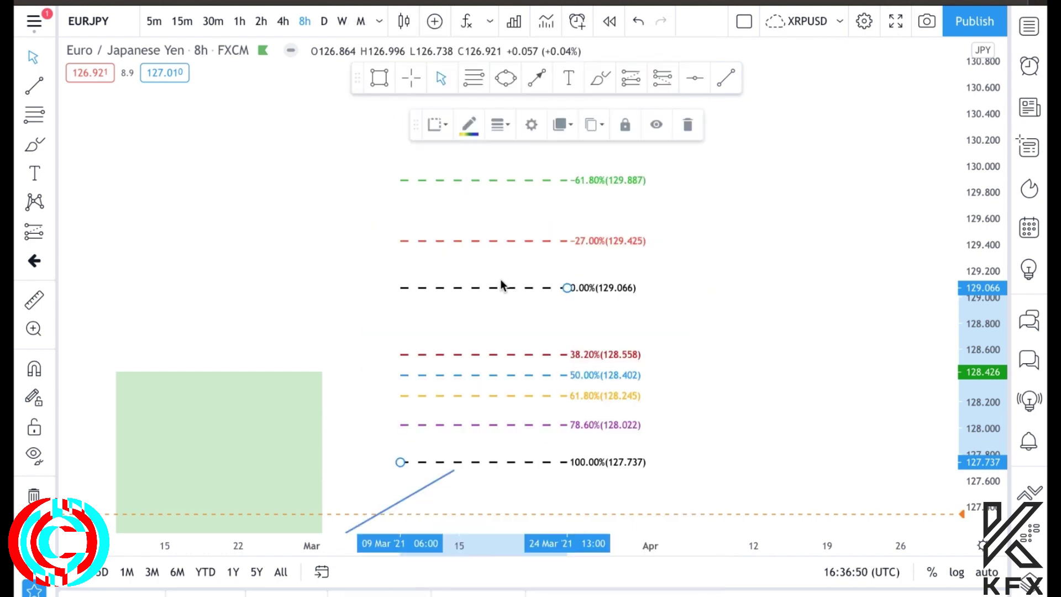
Step: Examine the Fib Retracement's line options, enabled levels and level colours in its style settings
double_click(569, 287)
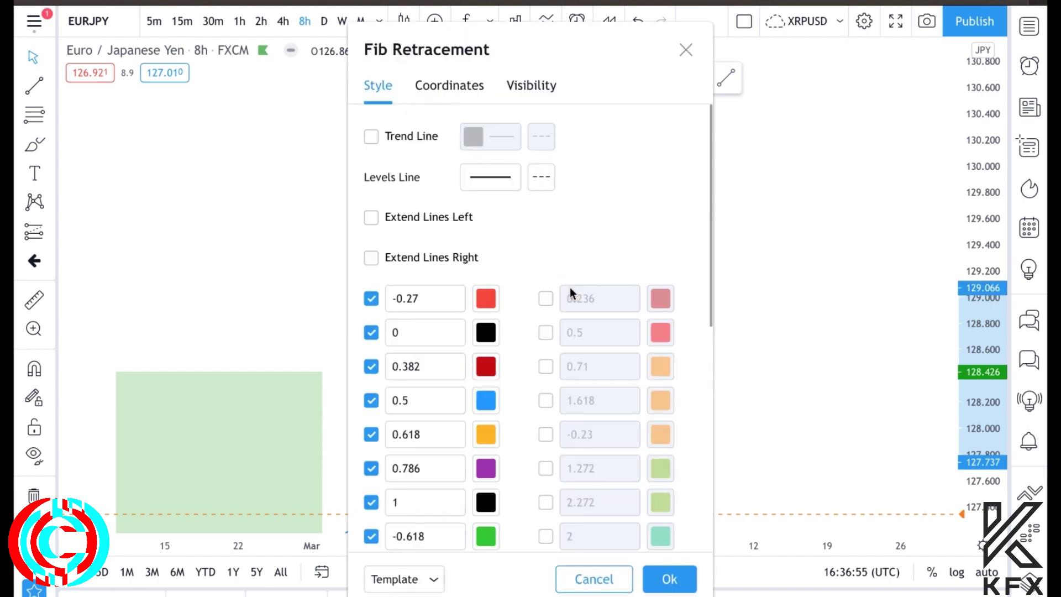
scroll(465, 238, down, 1)
scroll(464, 237, up, 1)
scroll(457, 234, down, 1)
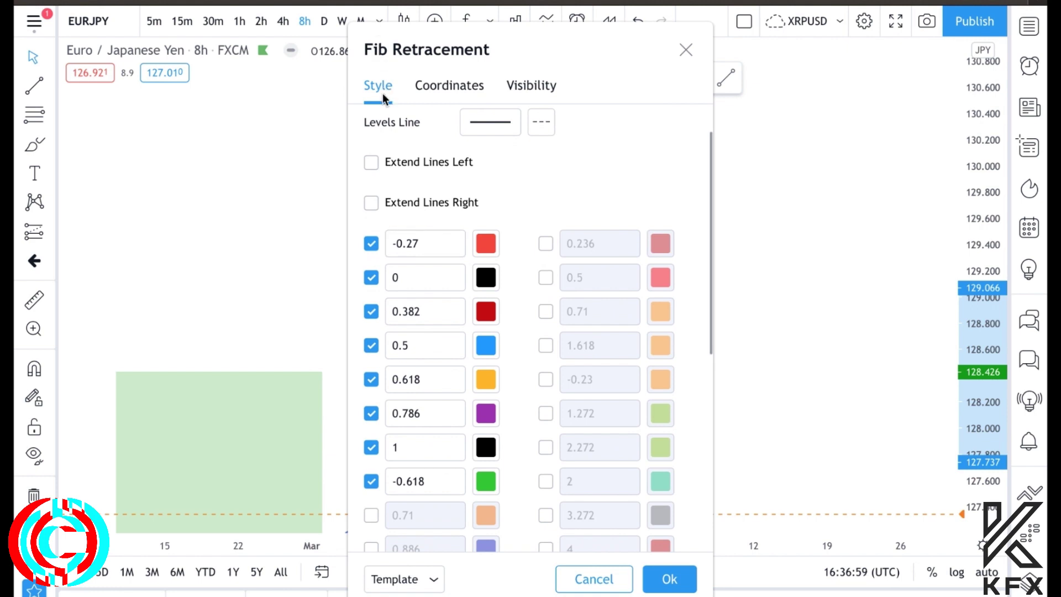
scroll(409, 243, down, 1)
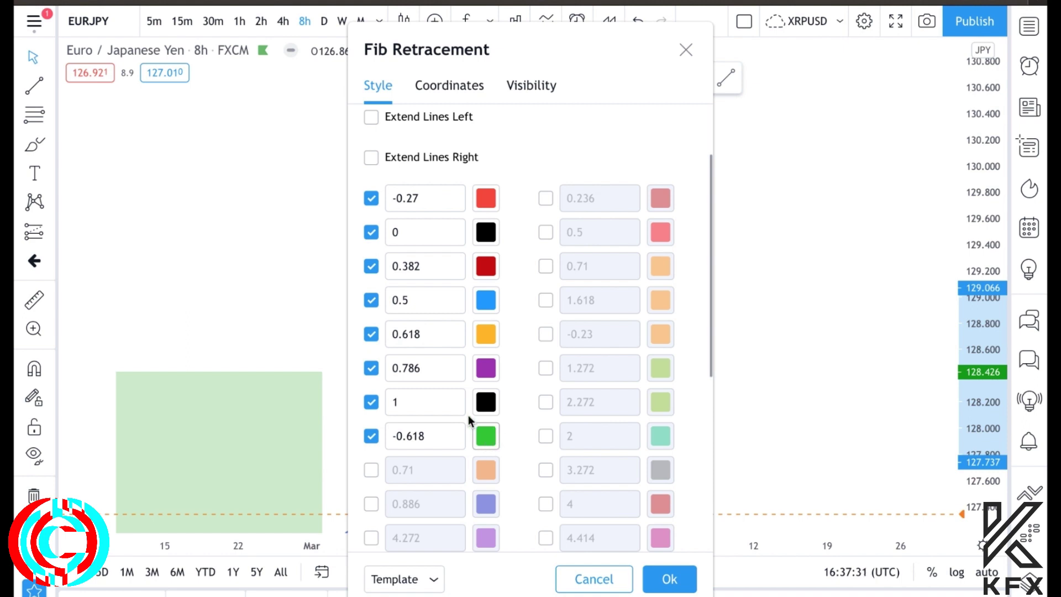
click(412, 300)
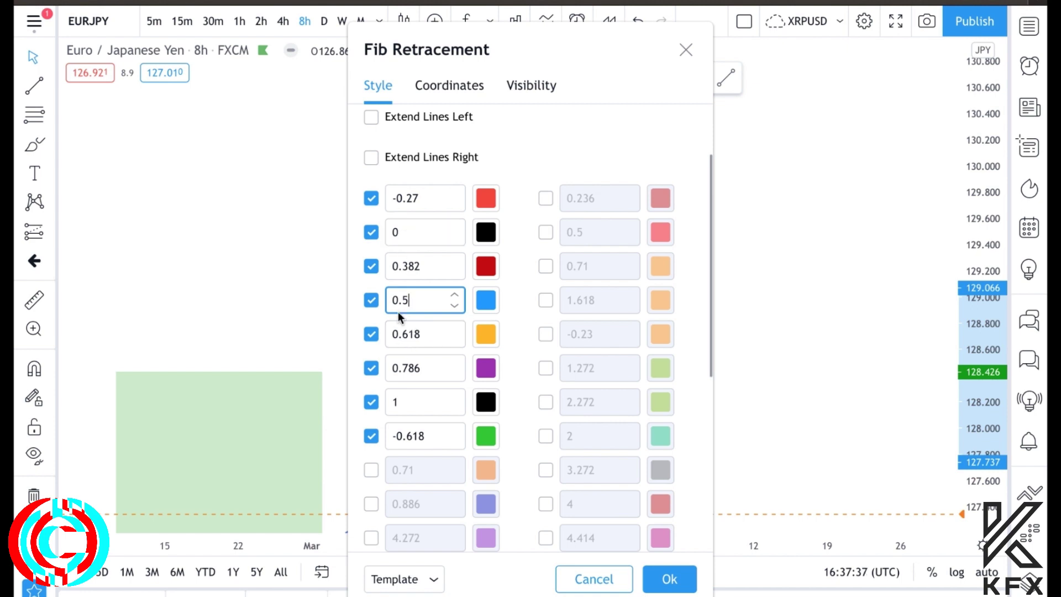
scroll(400, 323, up, 2)
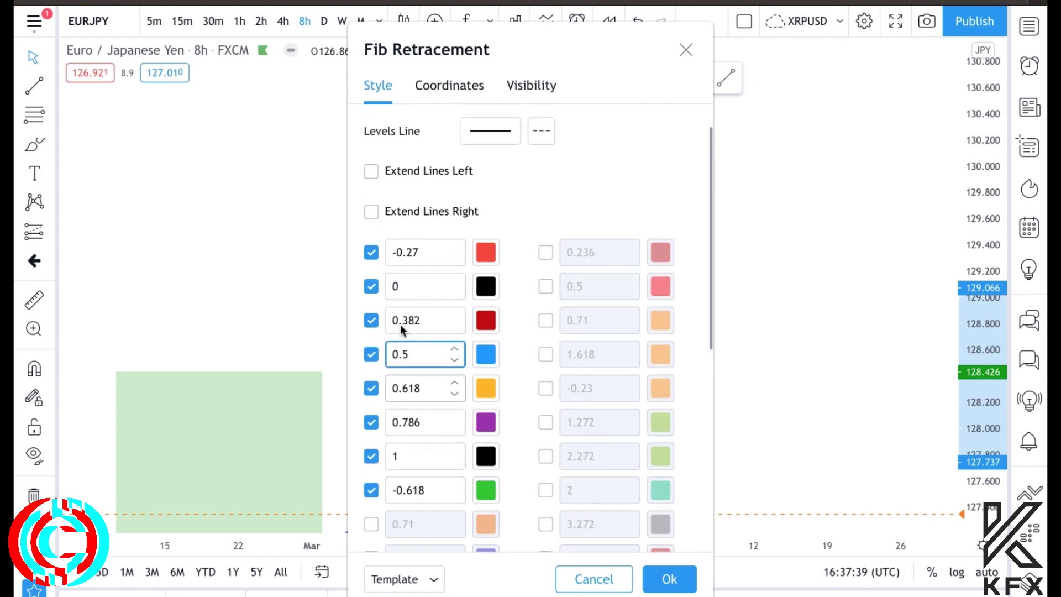
scroll(540, 218, up, 1)
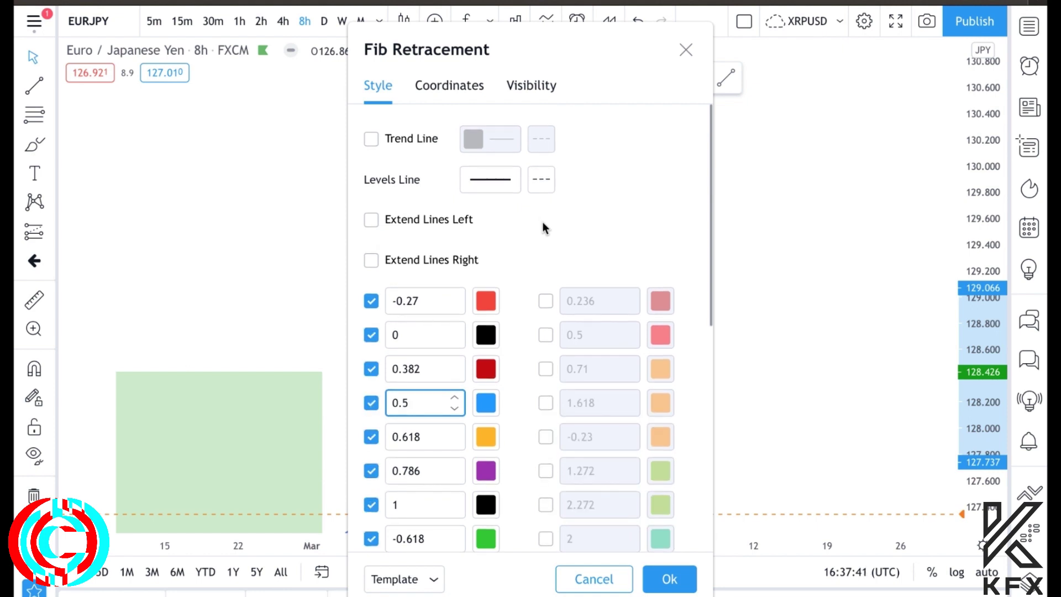
scroll(409, 287, down, 6)
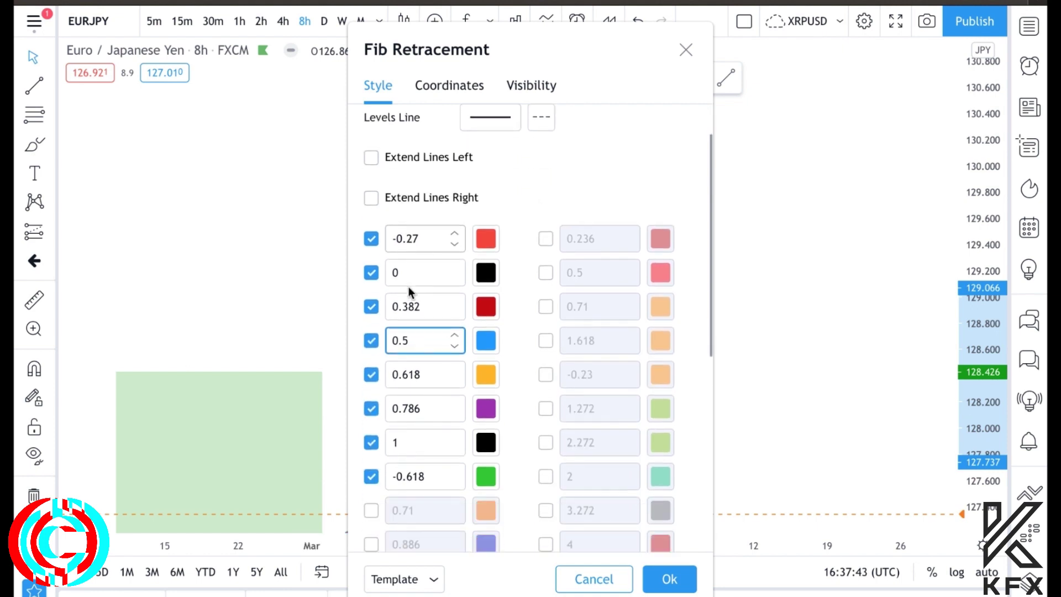
scroll(418, 332, up, 1)
scroll(416, 333, up, 1)
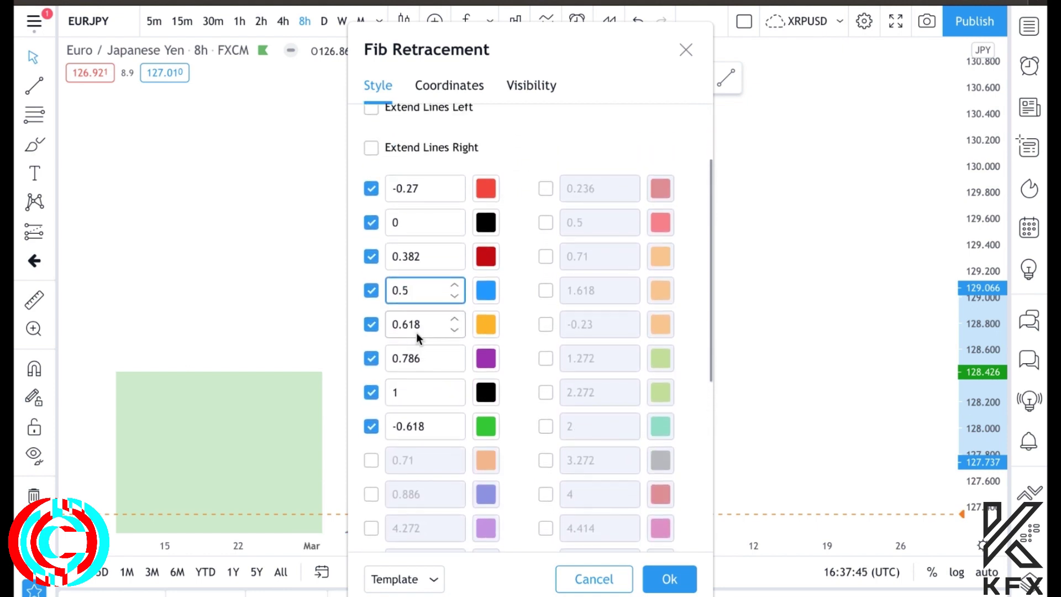
scroll(416, 333, up, 1)
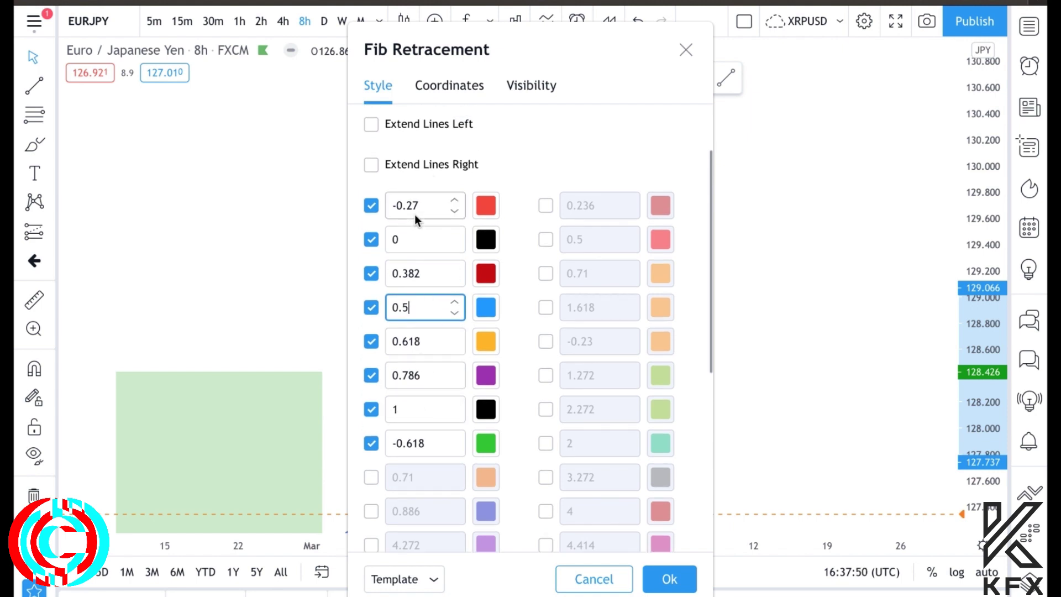
scroll(420, 249, up, 3)
scroll(421, 266, down, 1)
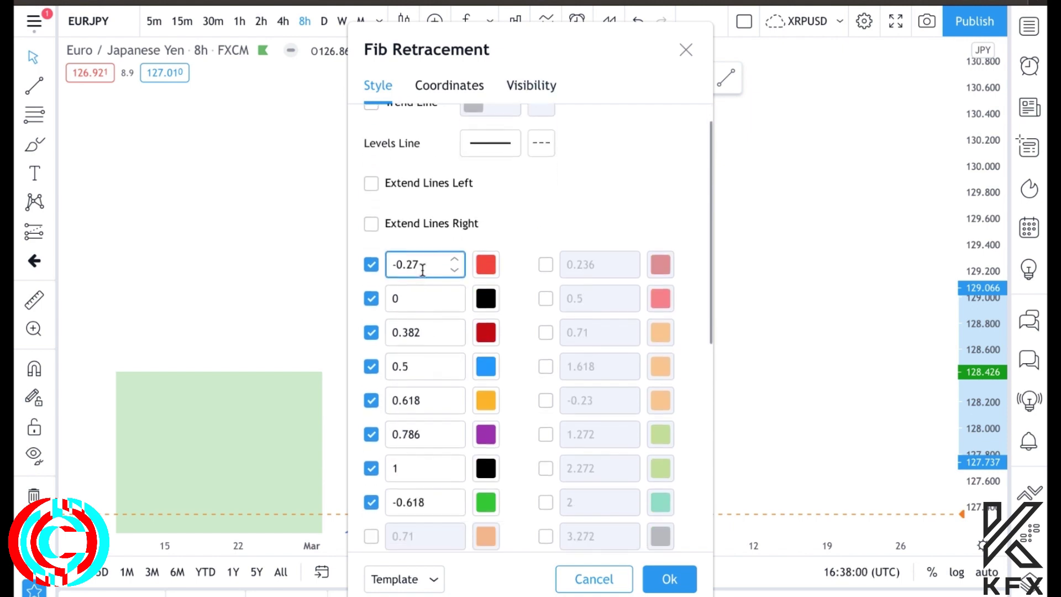
click(421, 266)
Step: Set the Fib Retracement's background to full opacity and apply the style
scroll(436, 326, down, 4)
scroll(437, 329, down, 5)
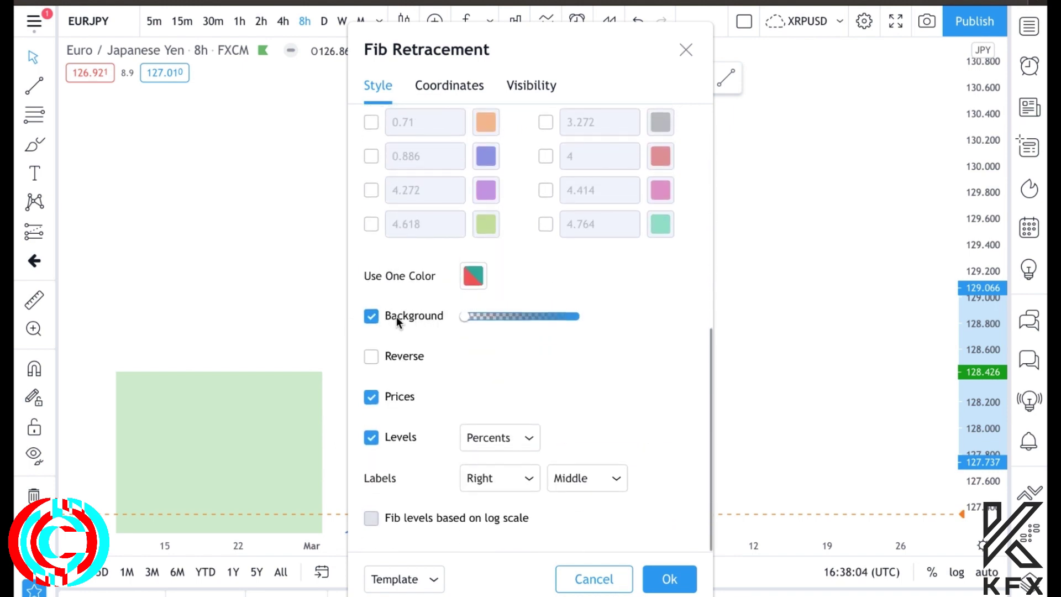
drag(466, 317, 587, 311)
click(662, 588)
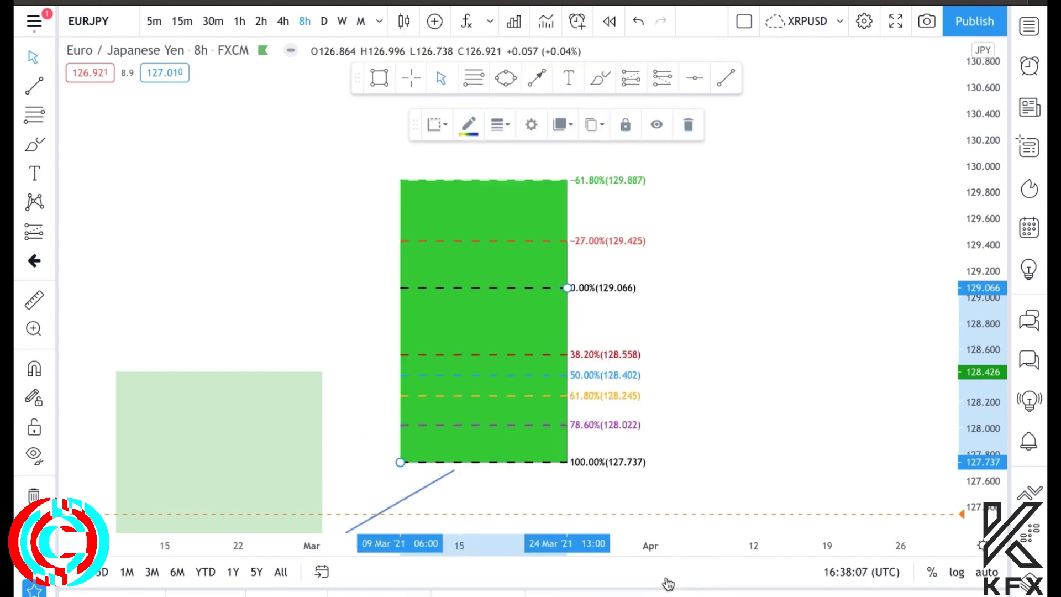
Step: Make the Fib Retracement's background fully transparent again in its style settings
double_click(565, 287)
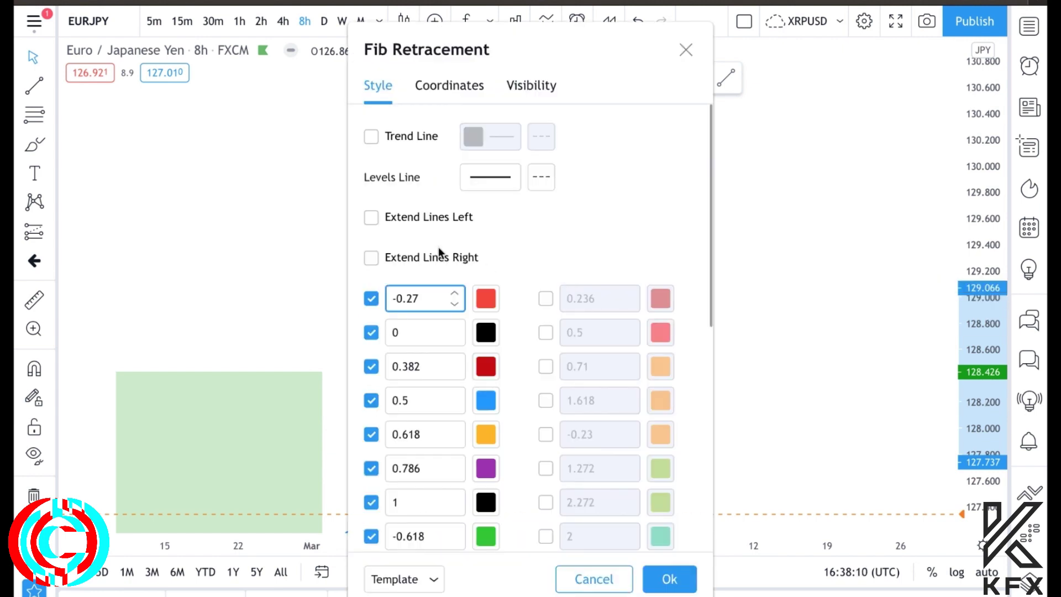
scroll(439, 253, down, 3)
scroll(439, 254, down, 5)
drag(578, 318, 503, 316)
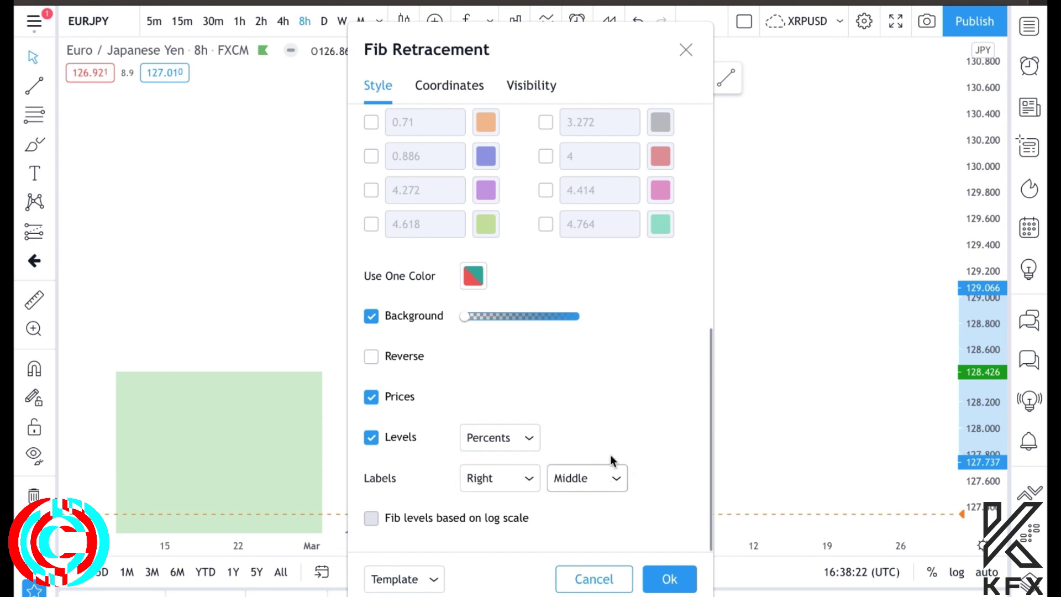
scroll(501, 427, up, 1)
scroll(503, 426, down, 1)
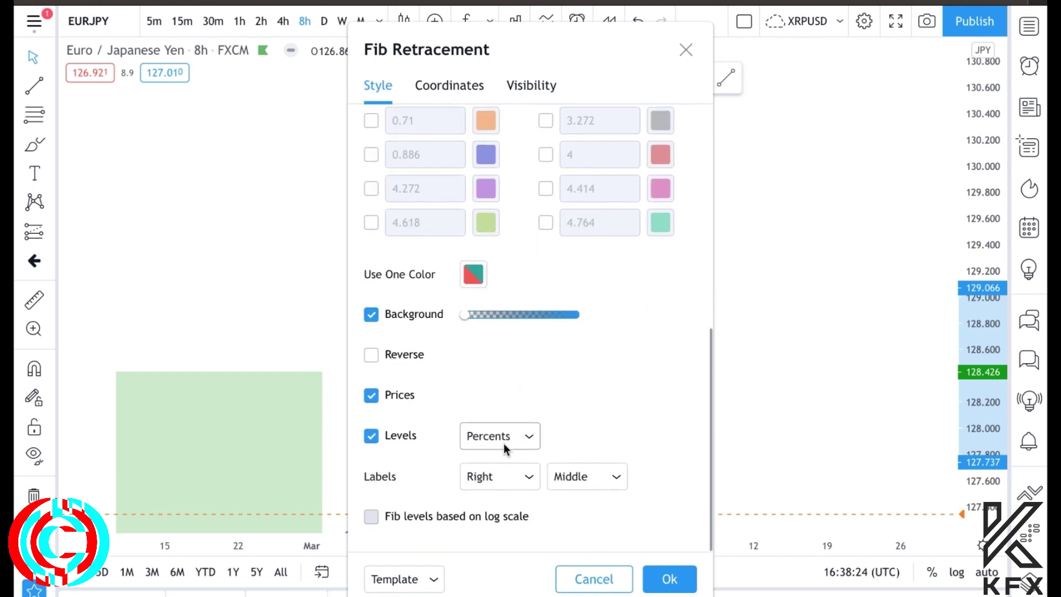
Step: Set the Fib Retracement's label position to Left and apply the style
click(506, 476)
click(502, 515)
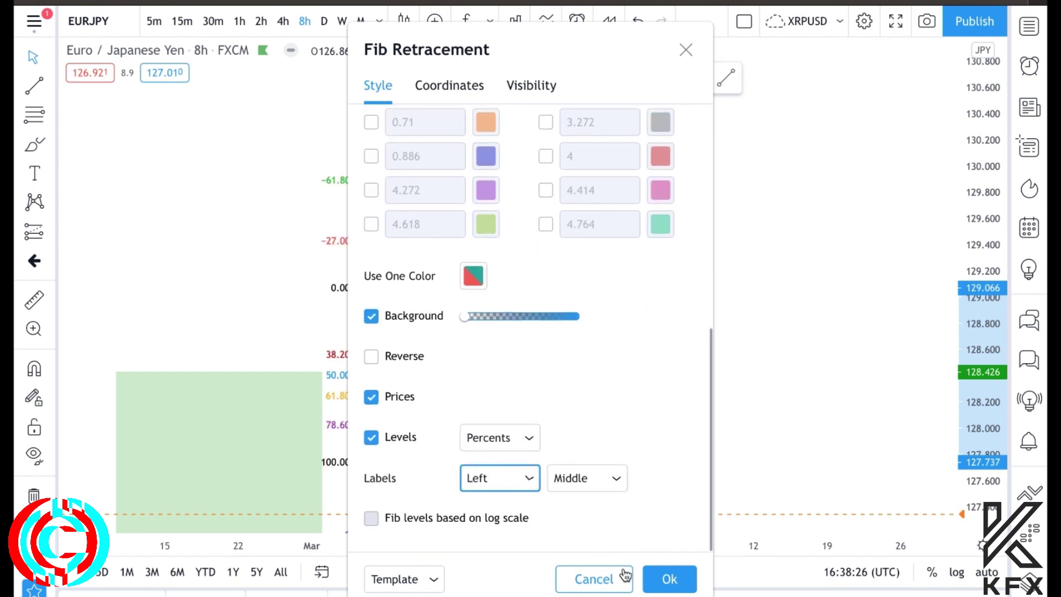
click(669, 579)
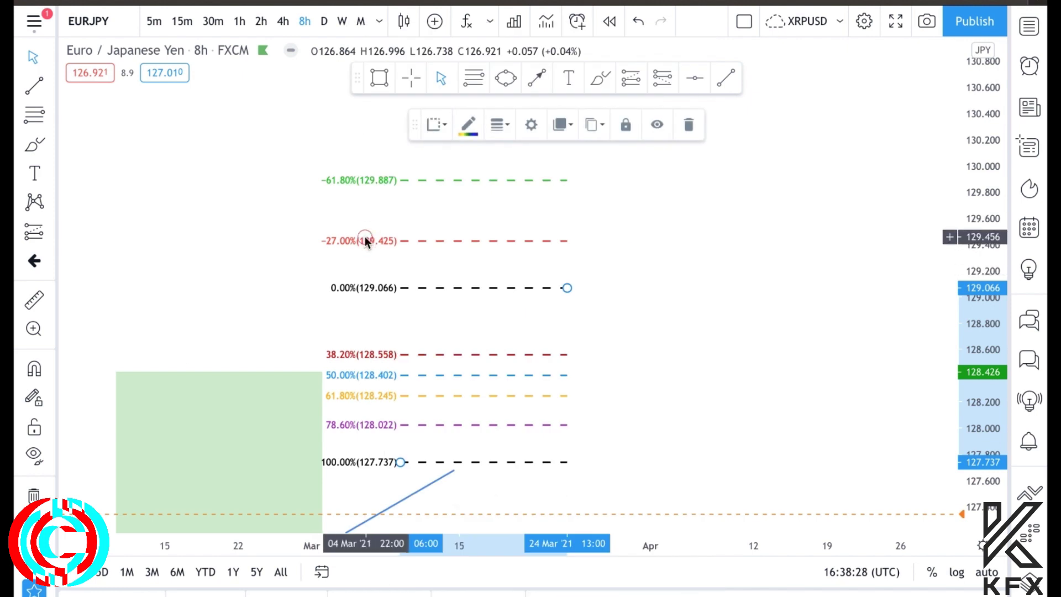
Step: Set the Fib Retracement's label position back to Right, apply it, and delete this demonstration drawing
click(567, 288)
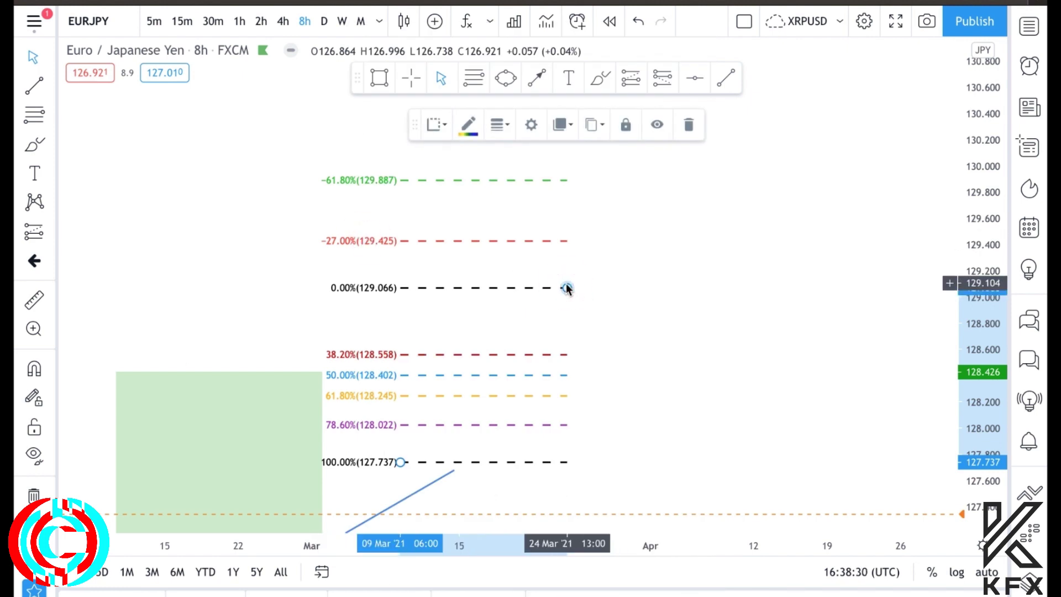
double_click(567, 287)
scroll(566, 283, down, 5)
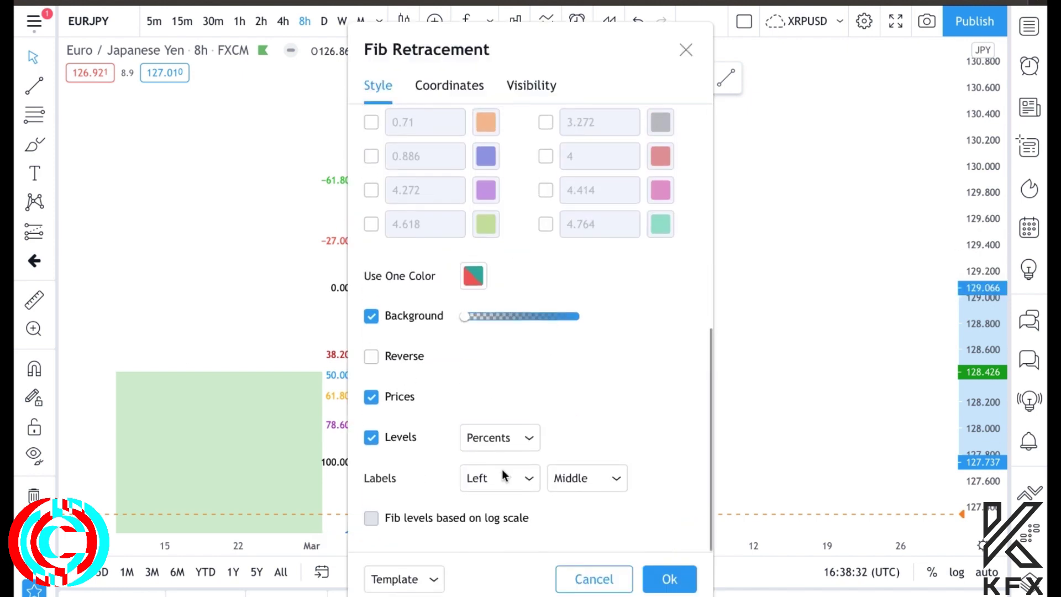
click(497, 477)
click(502, 565)
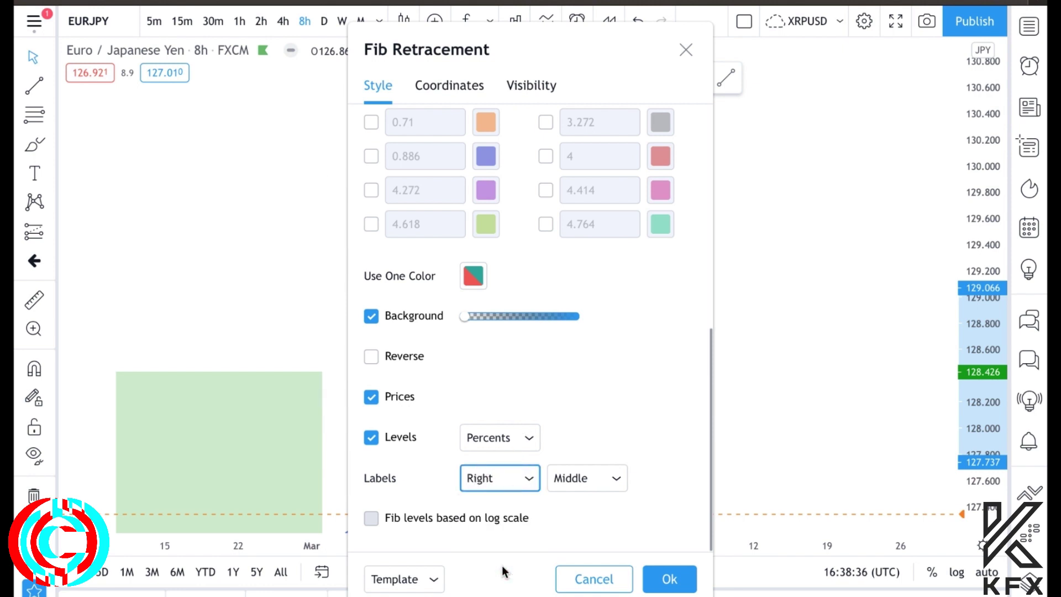
click(670, 578)
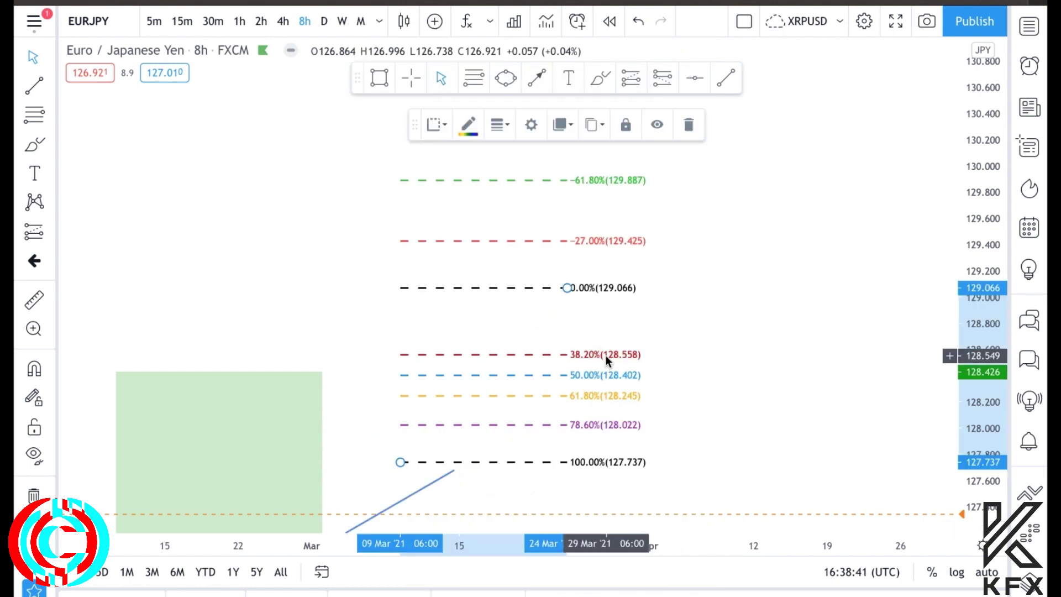
key(Delete)
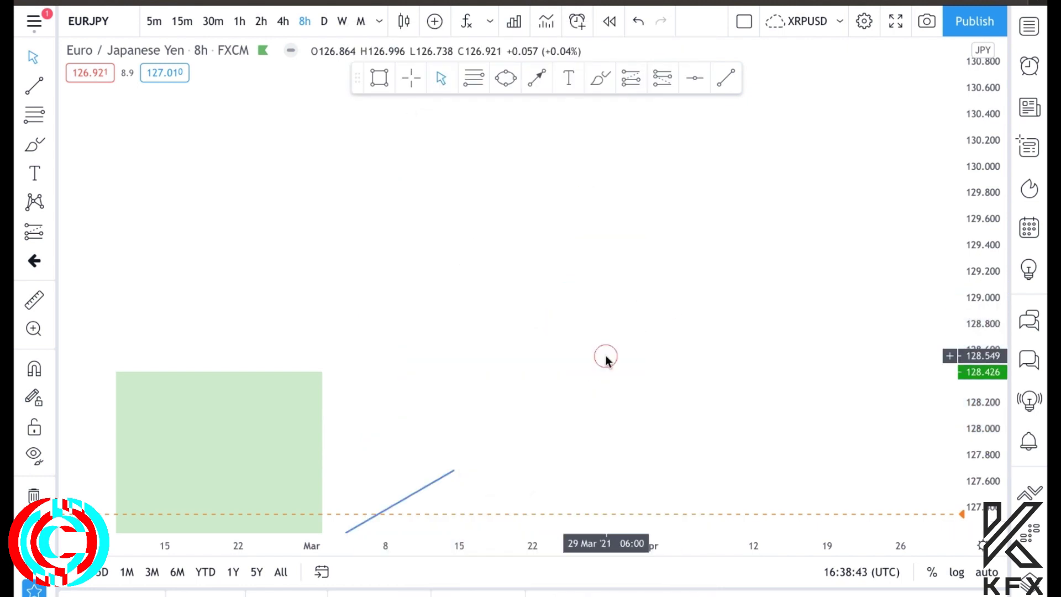
Step: Draw a Fib Retracement on the candles from the late-January low at about 125.570 to the recent swing high at about 127.363
drag(606, 360, 761, 178)
drag(657, 424, 968, 276)
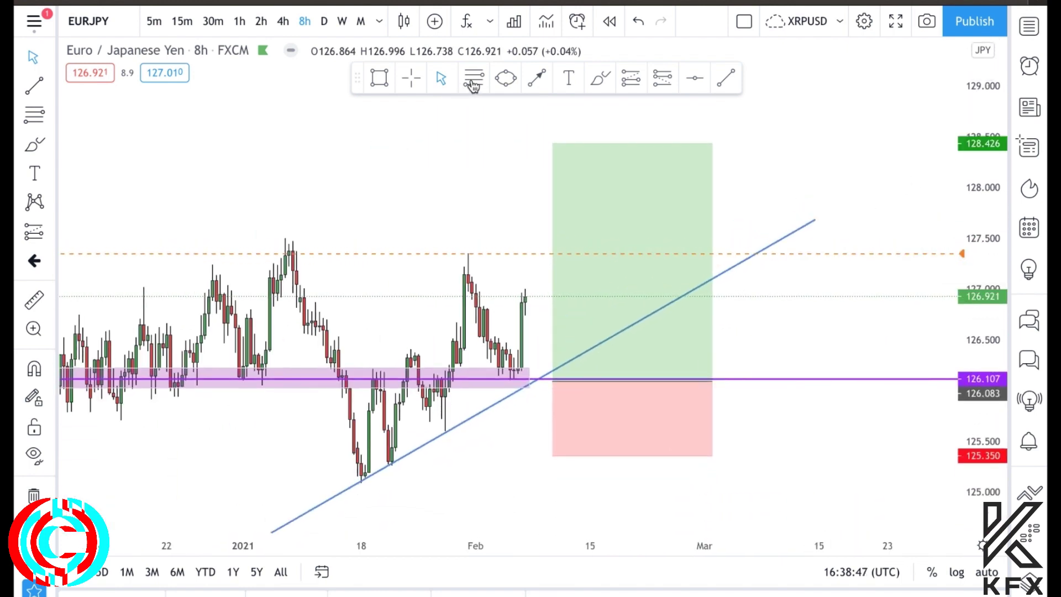
click(474, 78)
click(445, 436)
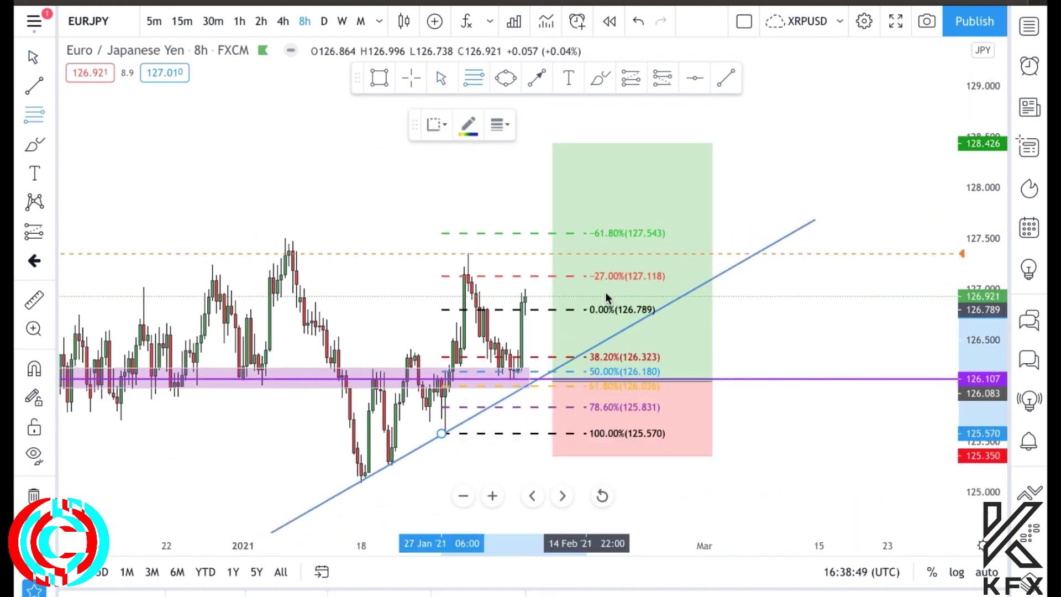
click(634, 252)
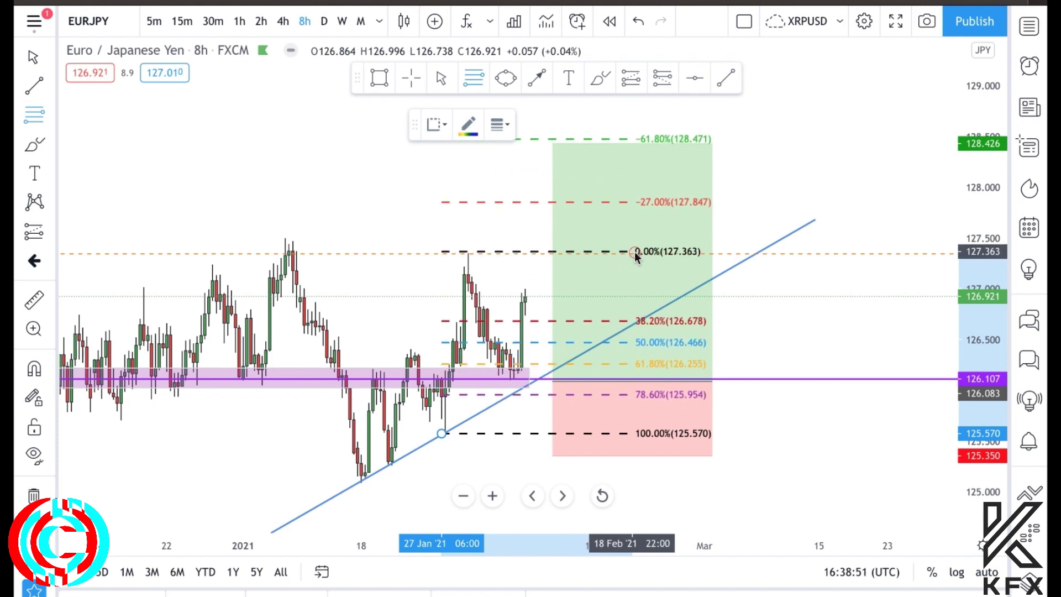
Step: Raise the long position's profit target to the -61.80% Fib level, at about 128.472
scroll(750, 290, down, 3)
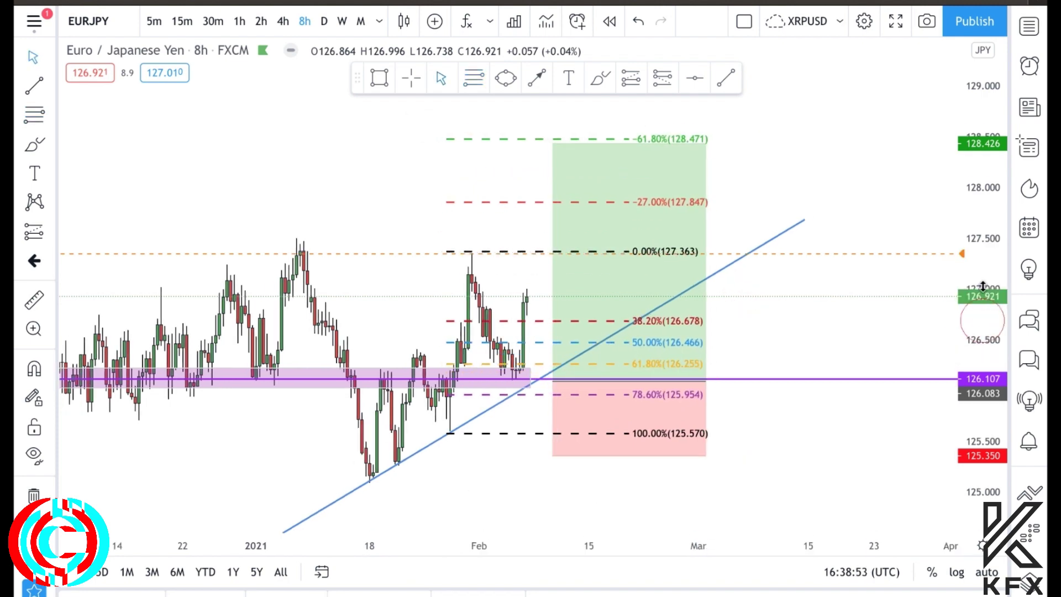
drag(524, 160, 524, 157)
click(500, 180)
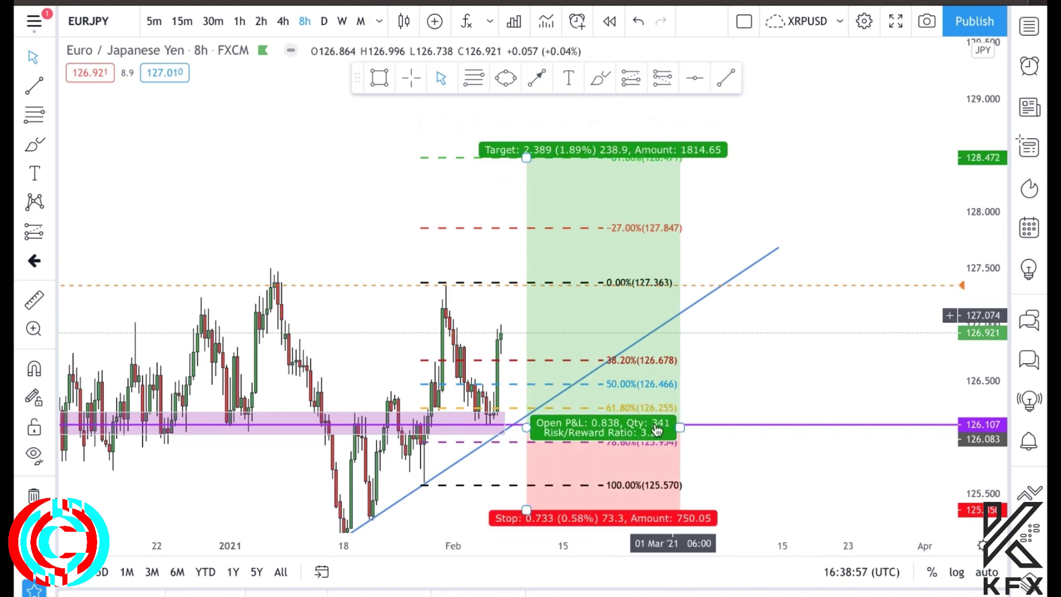
Step: Remove Fib Retracement from the favourite drawing tools and add it back
click(430, 154)
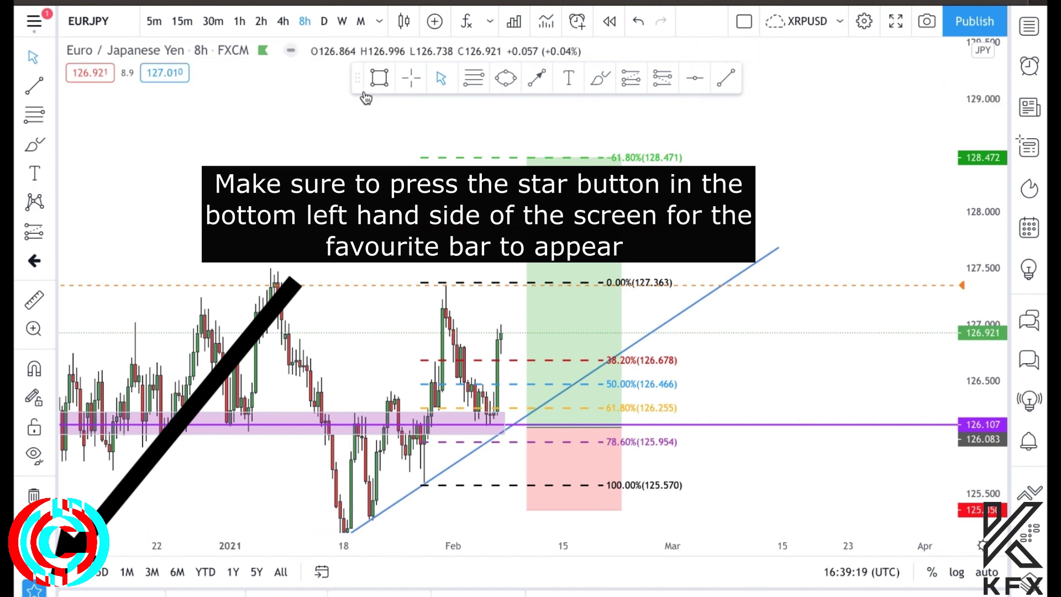
click(34, 114)
click(241, 319)
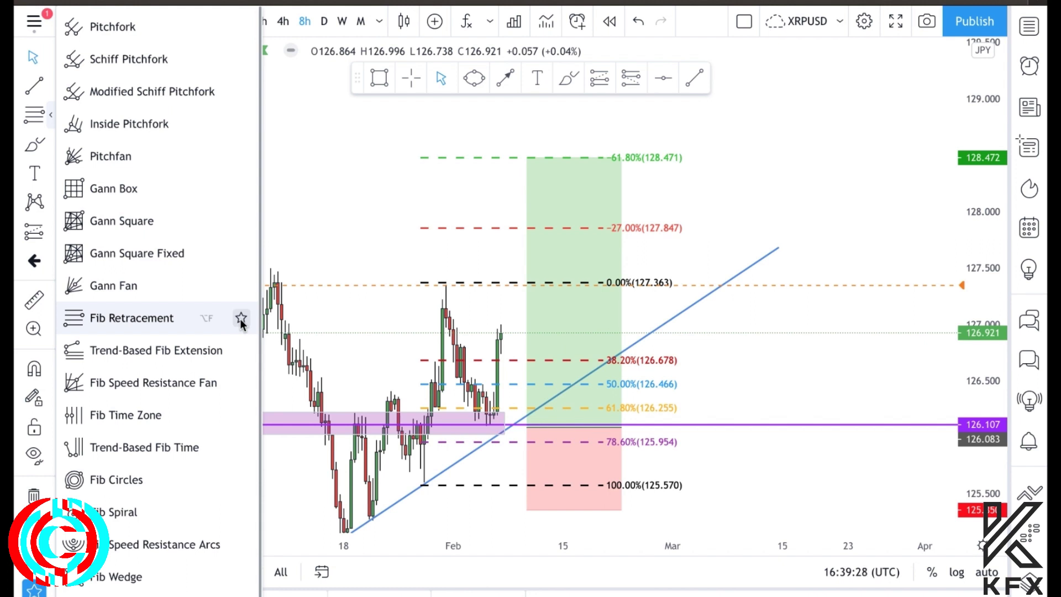
click(241, 319)
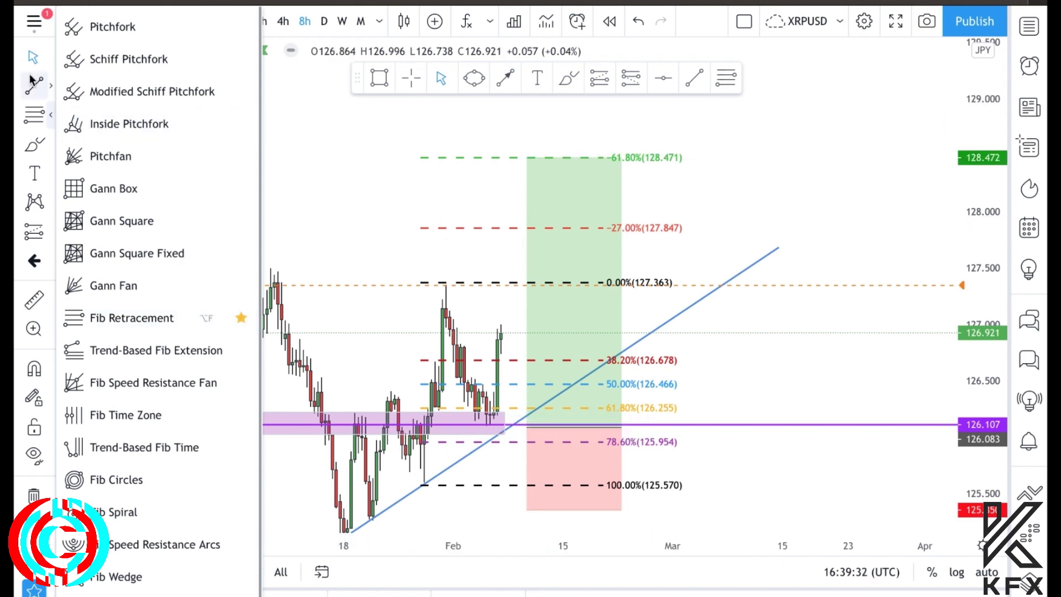
Step: Check the favourites among the cursor and line tools, and remove and re-add the Arrow line tool as a favourite
click(31, 53)
click(31, 53)
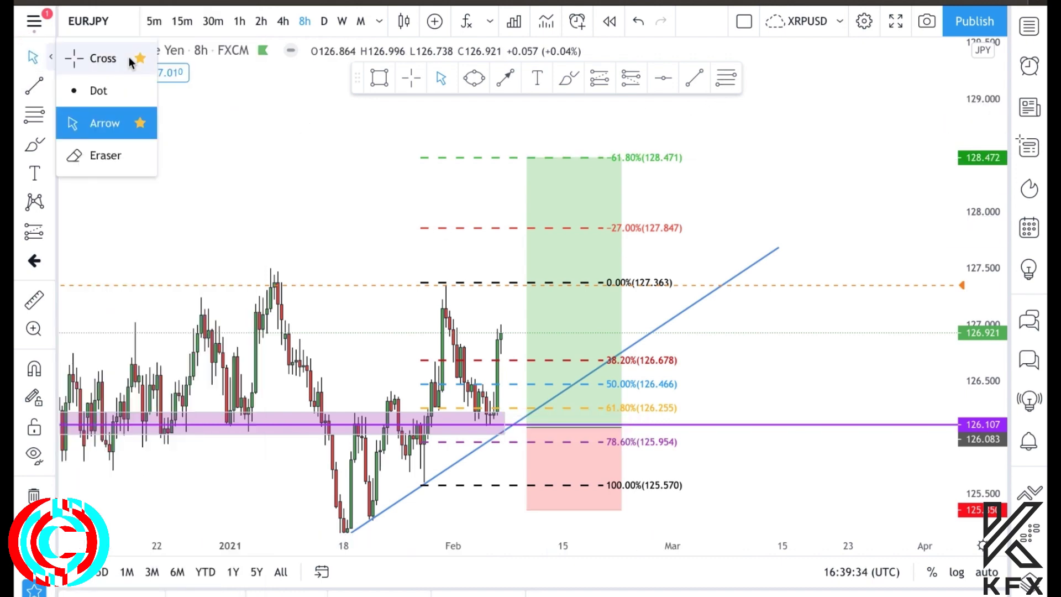
click(50, 85)
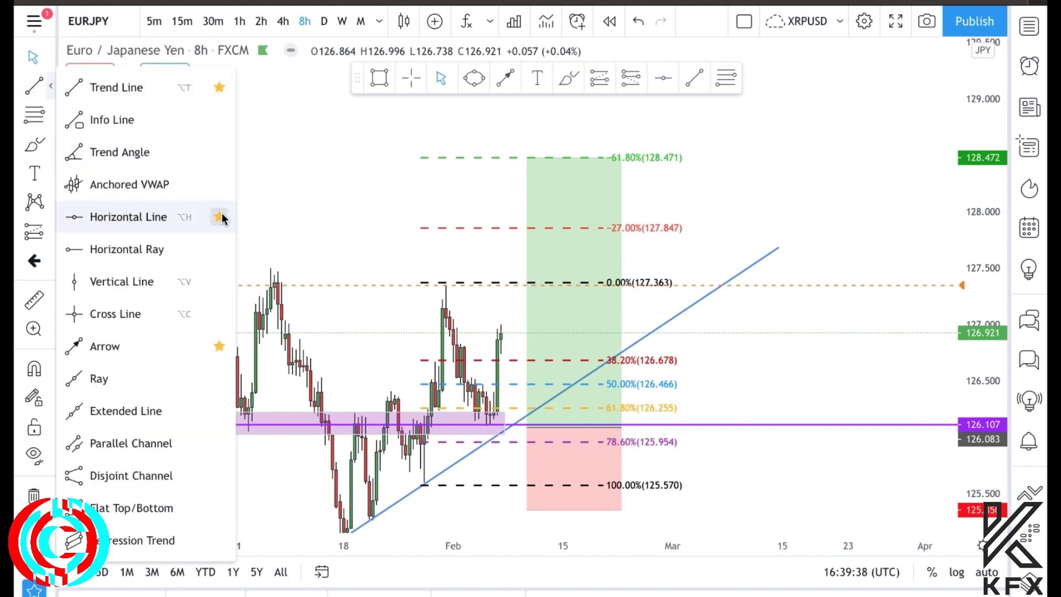
click(220, 347)
click(219, 347)
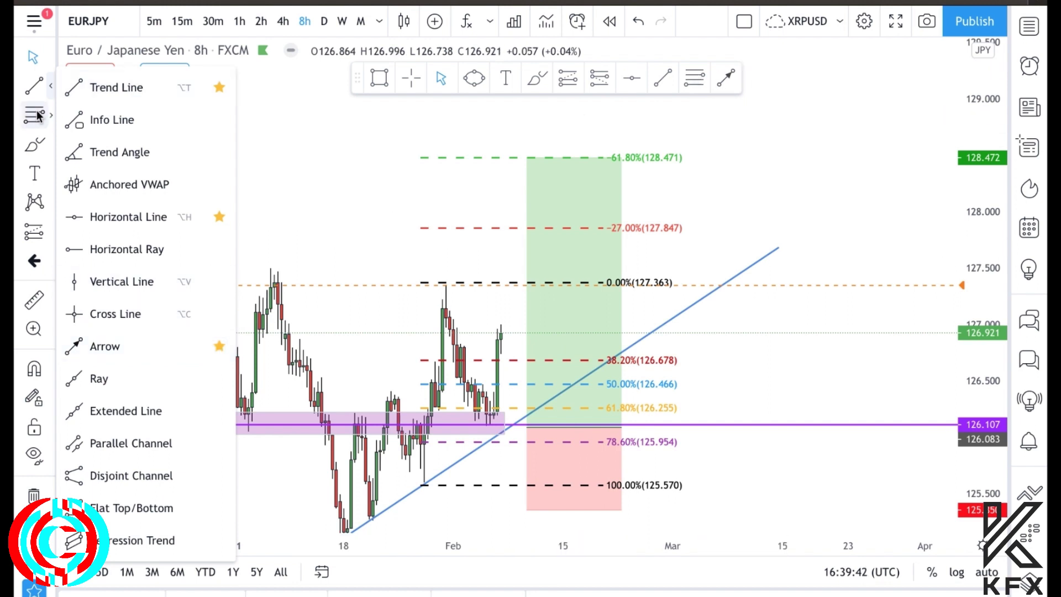
Step: Review which brush, shape, text and long or short position drawing tools are marked as favourites
click(33, 147)
click(50, 145)
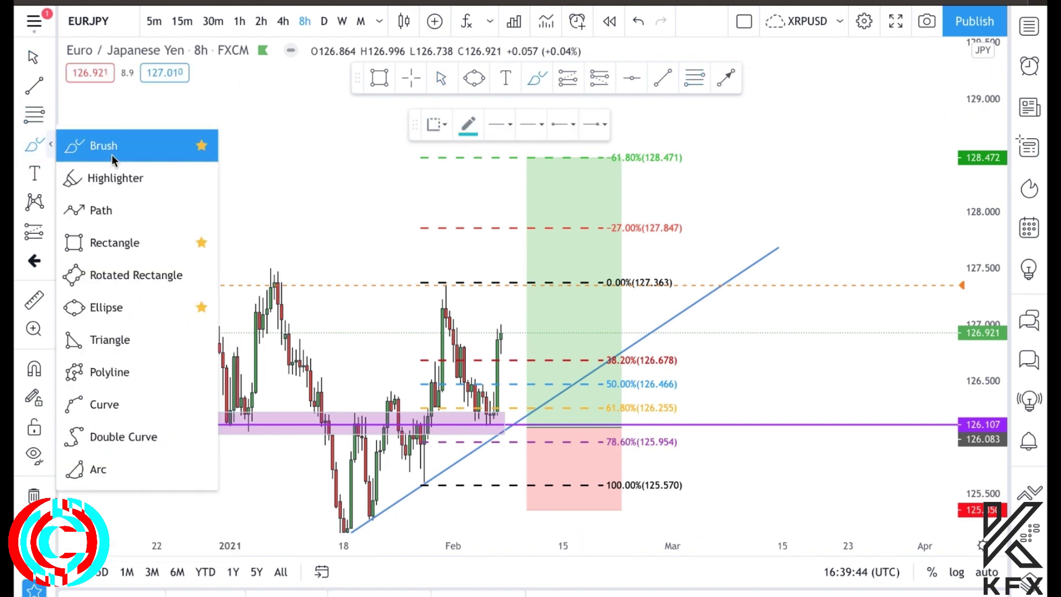
click(33, 173)
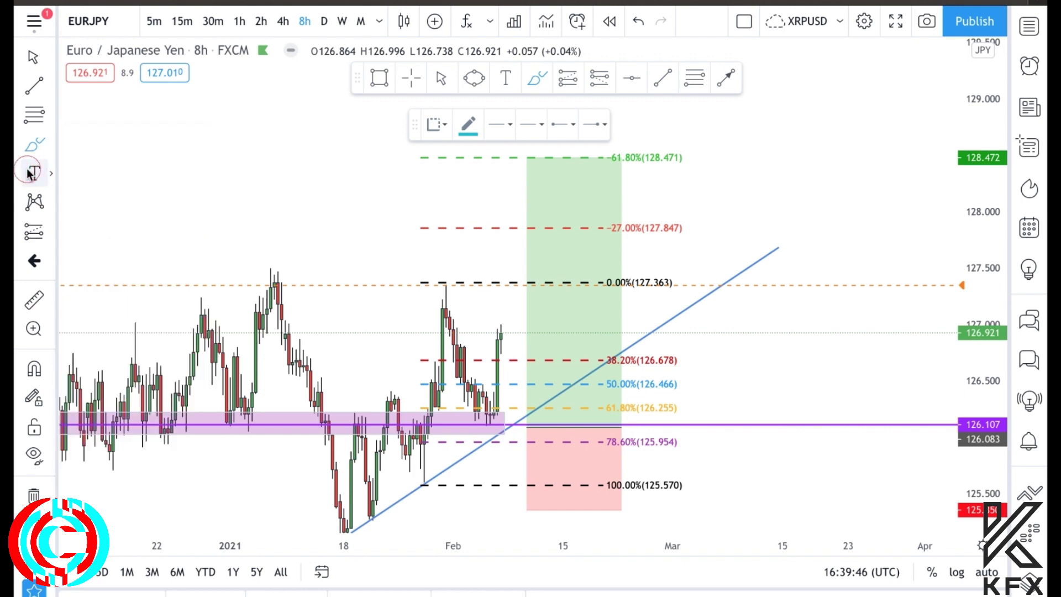
click(51, 173)
click(50, 231)
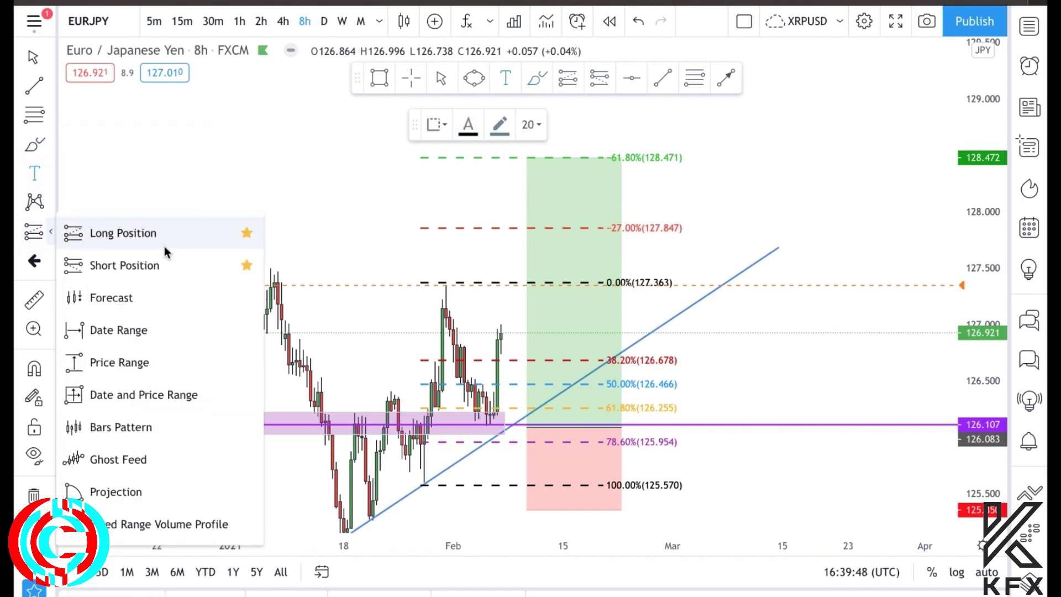
click(168, 264)
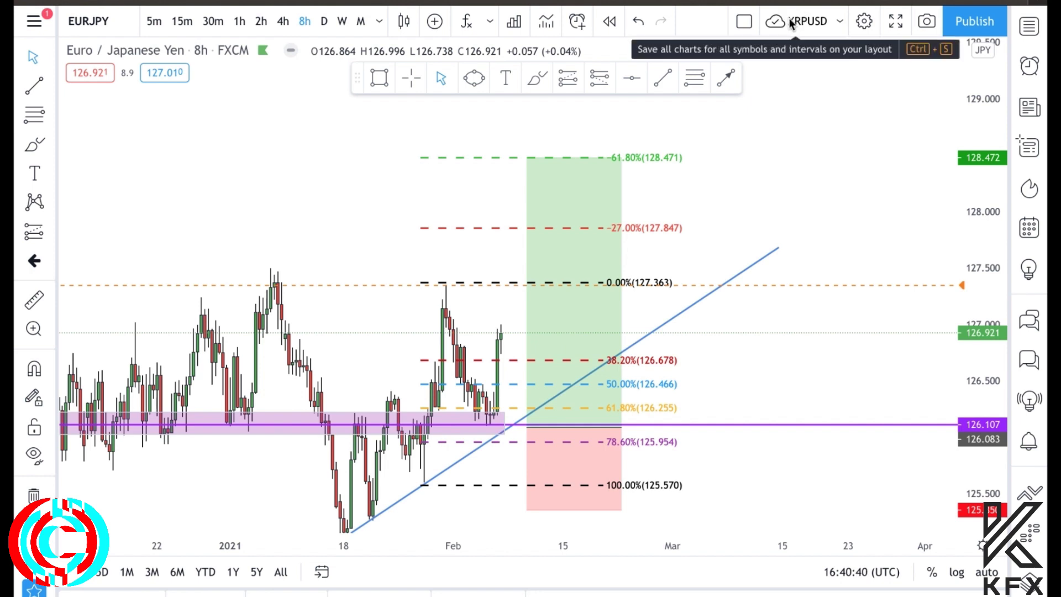
Step: Examine the XRPUSD chart layout's autosave, sharing, rename, copy and load options
click(838, 21)
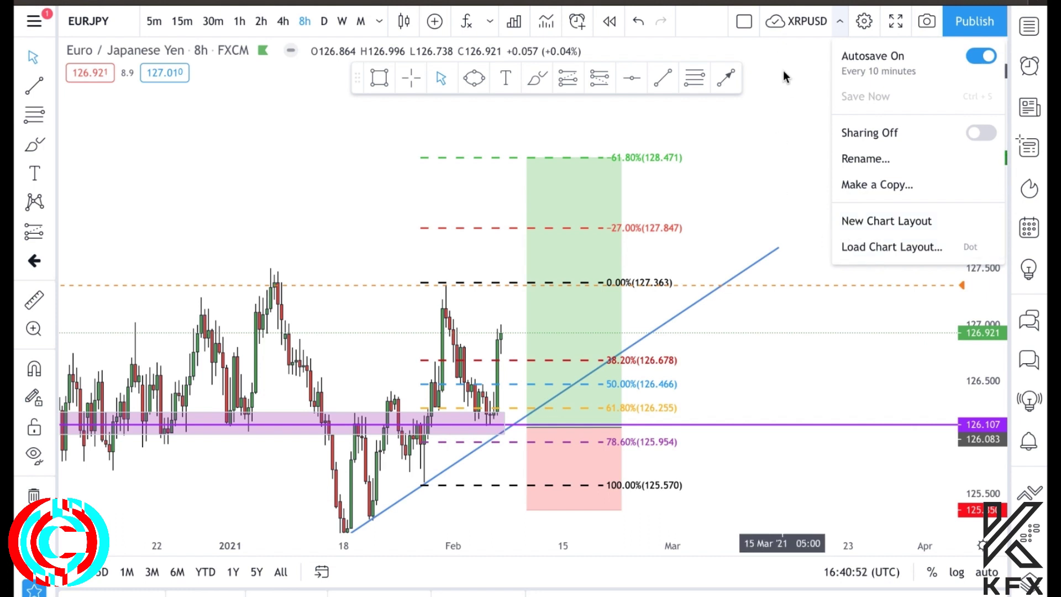
click(795, 44)
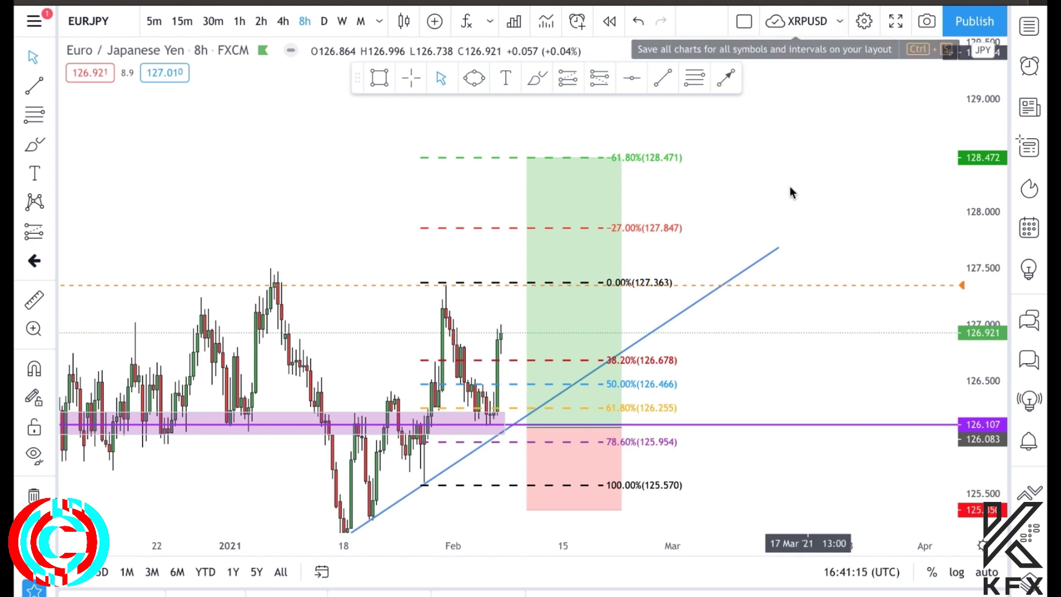
drag(801, 194, 801, 178)
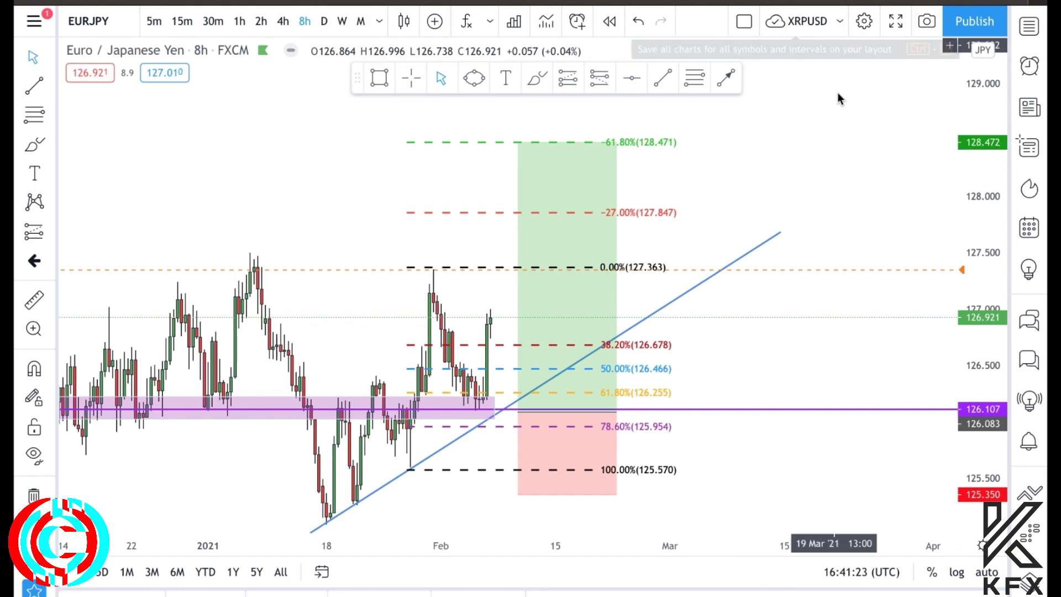
scroll(769, 158, up, 2)
drag(772, 153, 772, 141)
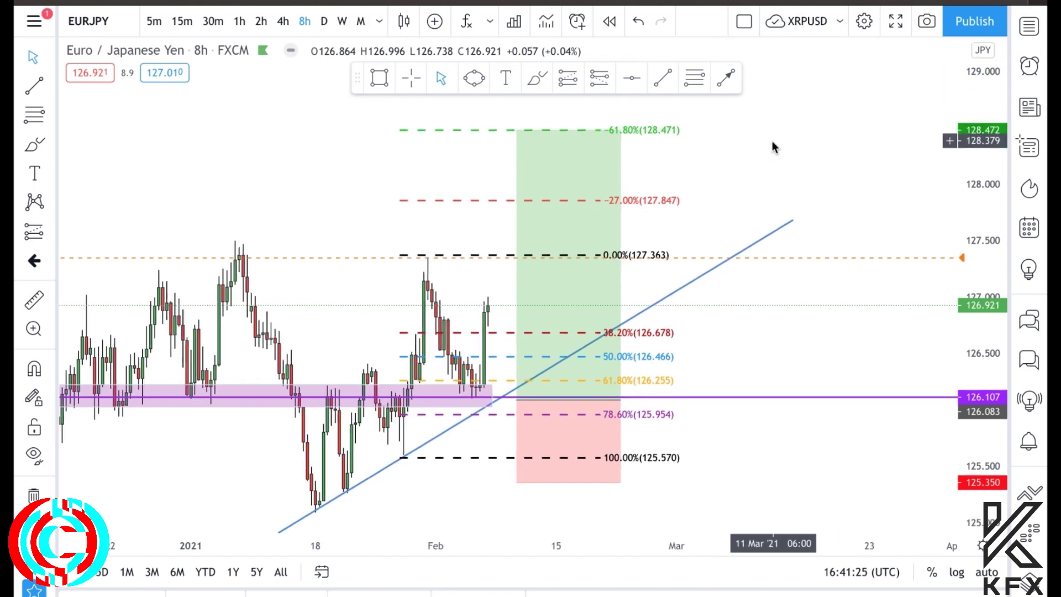
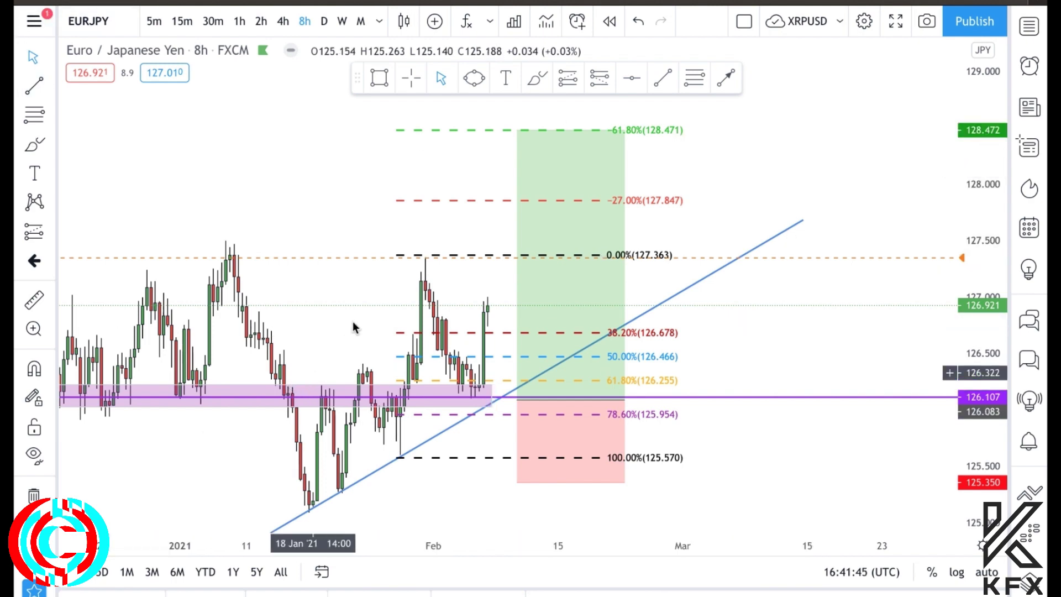
Step: View the EURJPY chart in full-screen mode and return to the normal workspace
scroll(353, 326, up, 2)
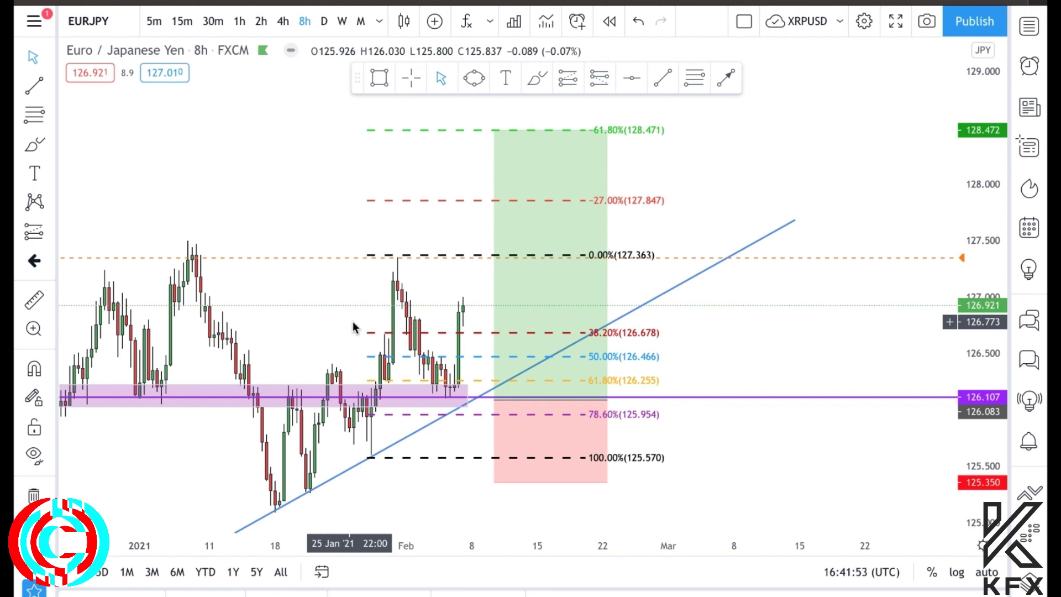
click(895, 22)
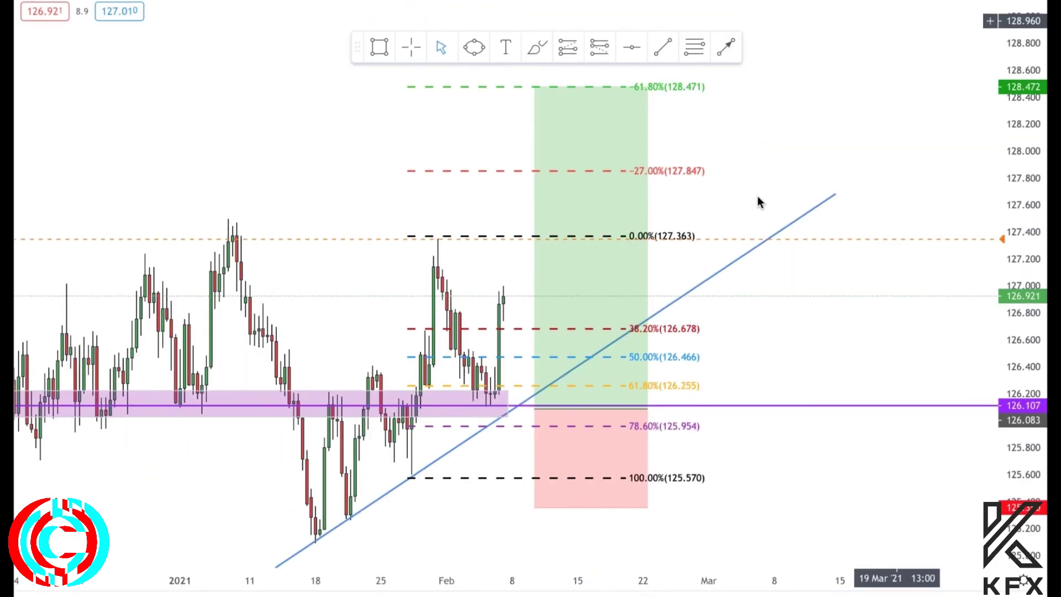
key(Escape)
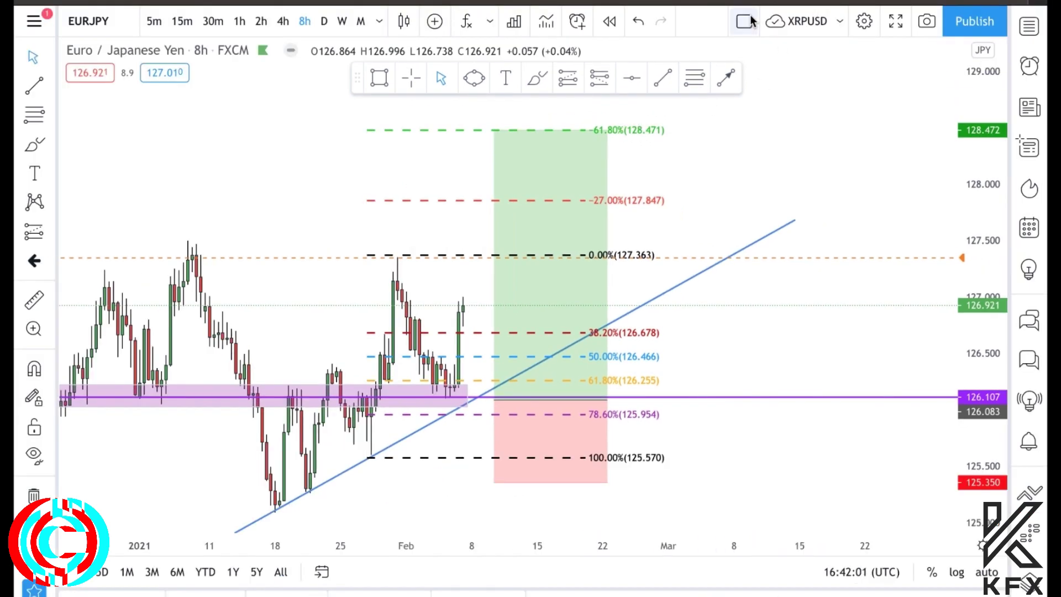
Step: Undo the last text removal and delete the restored text label again
click(638, 23)
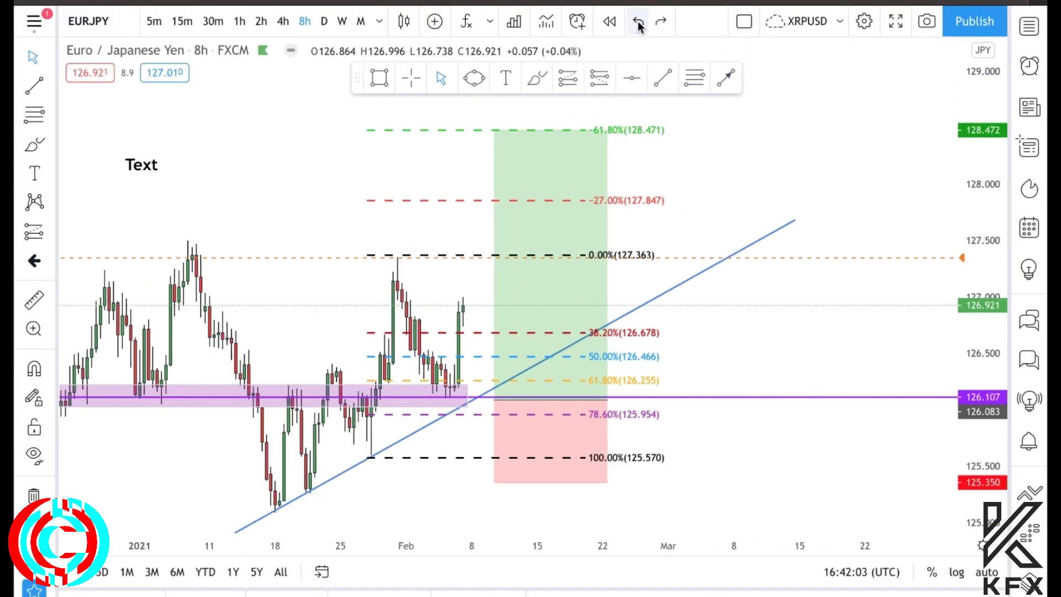
click(138, 177)
key(Delete)
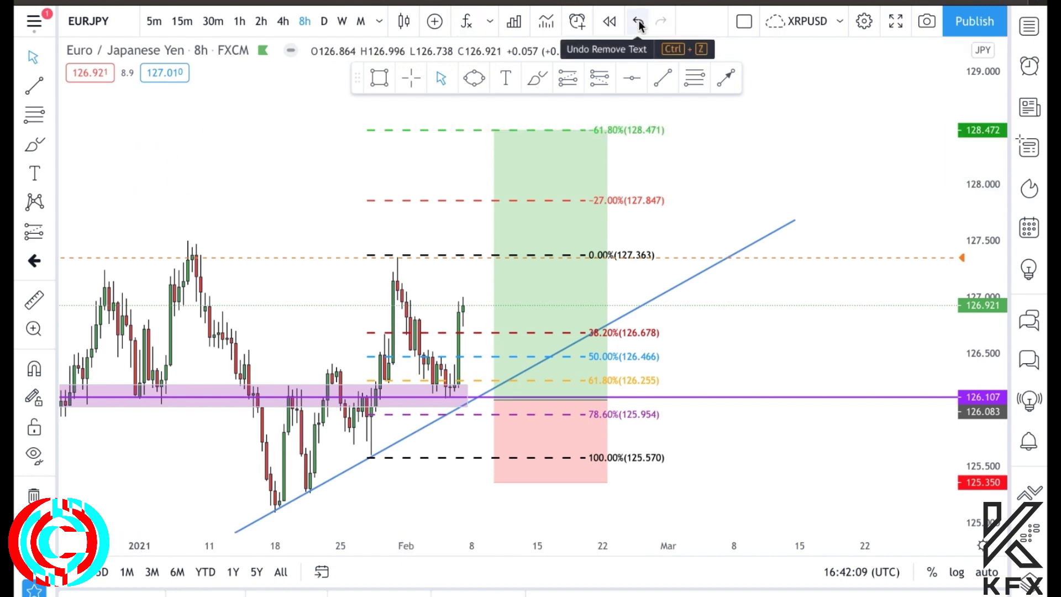
Step: Replay the price bars from a candle in early February up to the latest one, and close Bar Replay
click(609, 21)
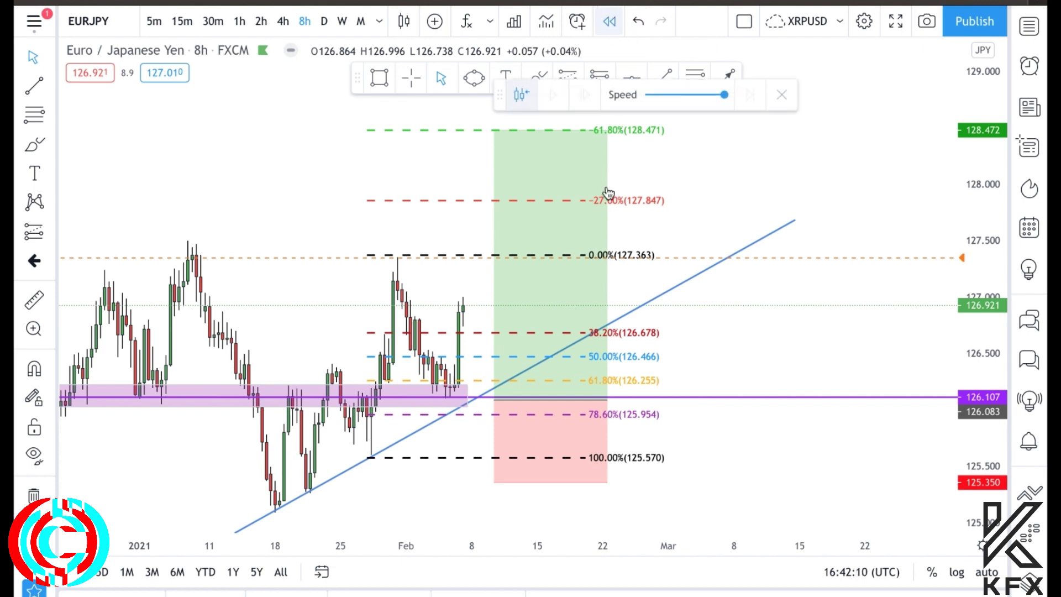
click(436, 239)
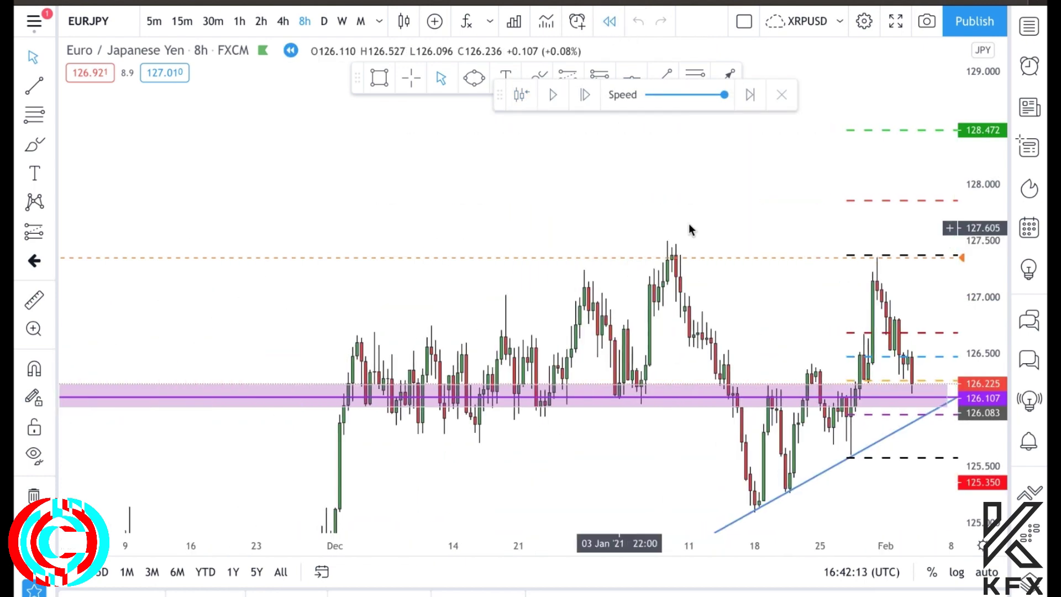
click(558, 92)
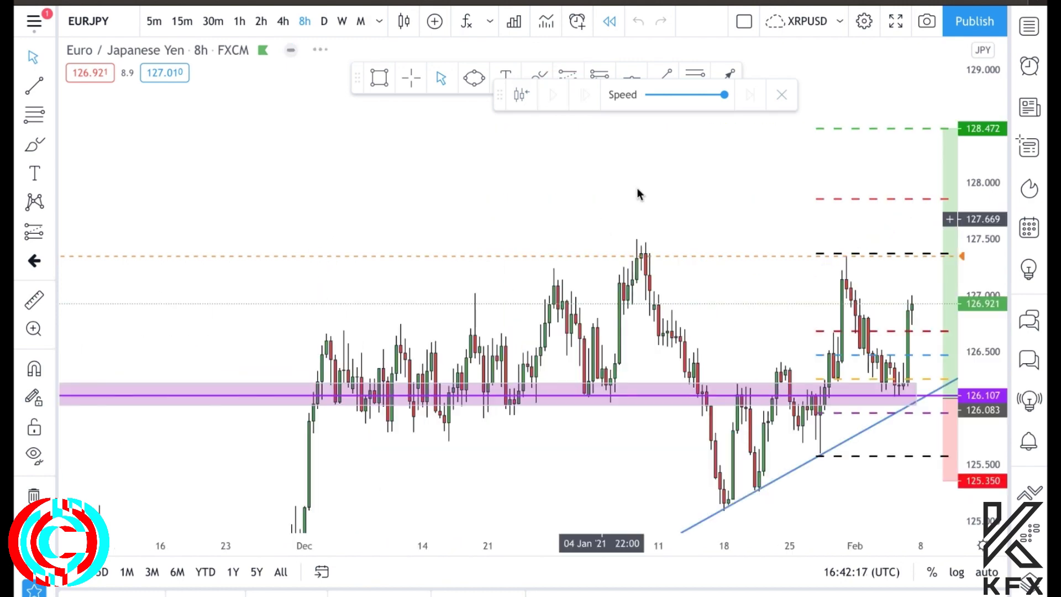
drag(711, 214, 343, 180)
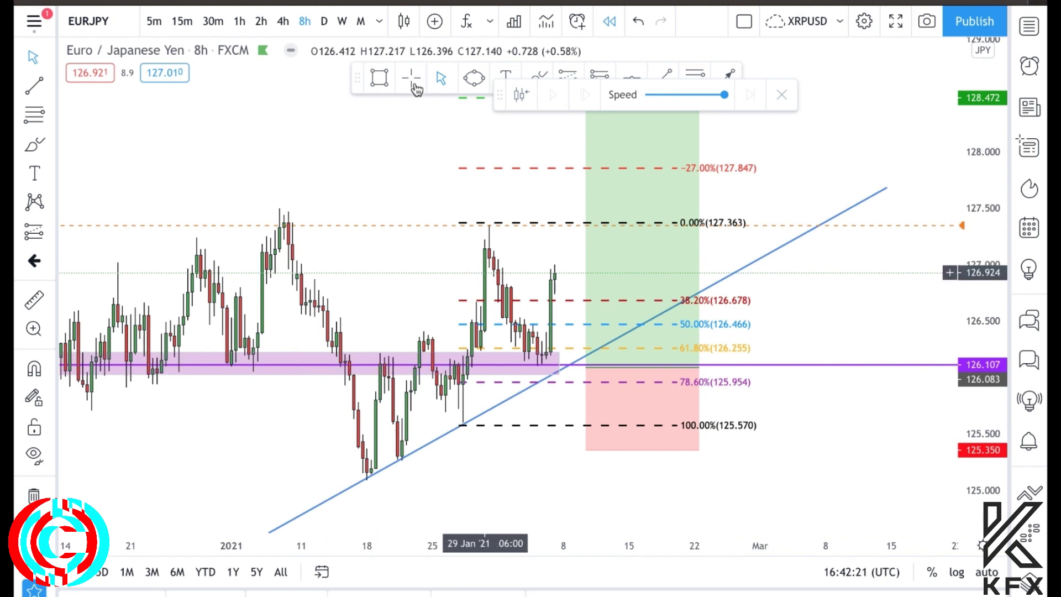
click(781, 95)
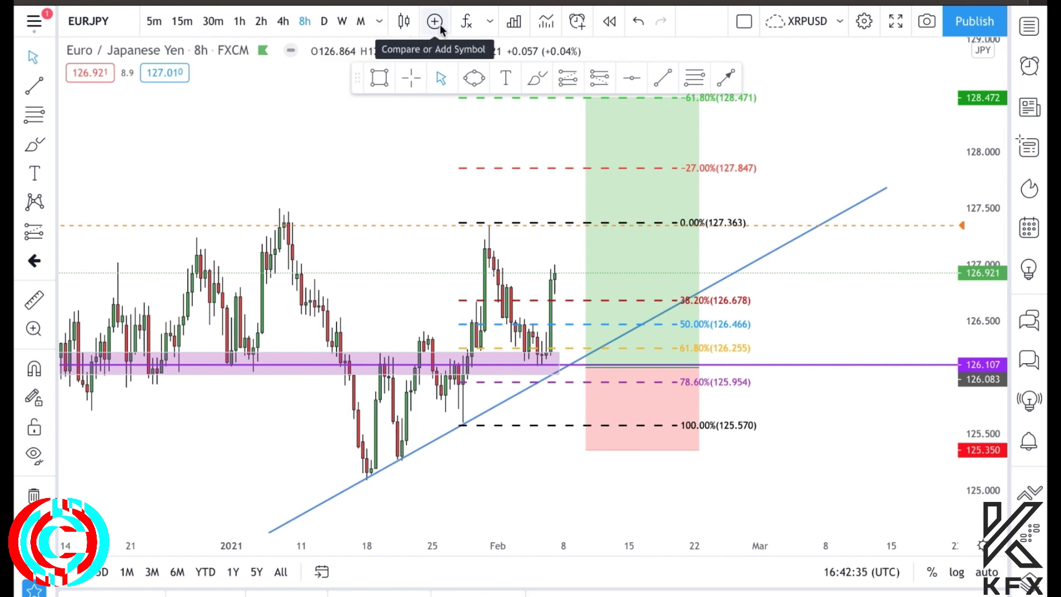
drag(557, 125, 407, 161)
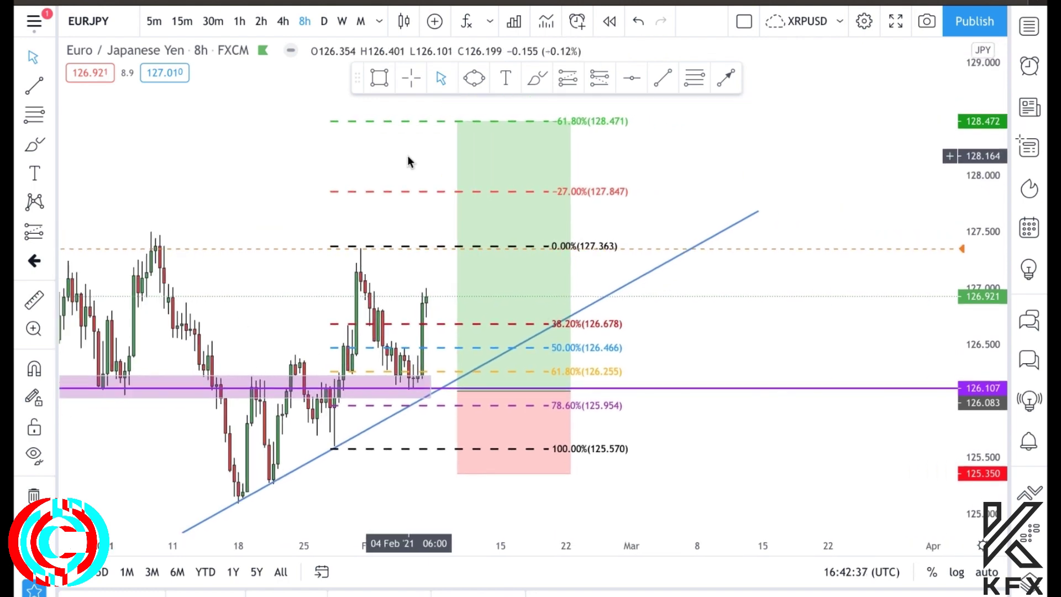
scroll(408, 161, up, 1)
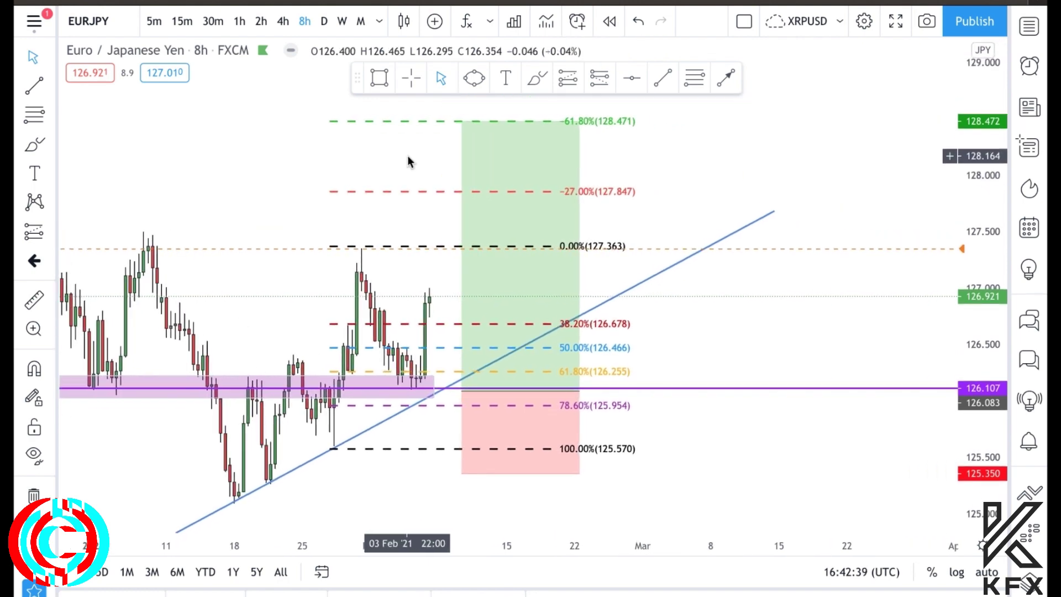
scroll(407, 162, up, 1)
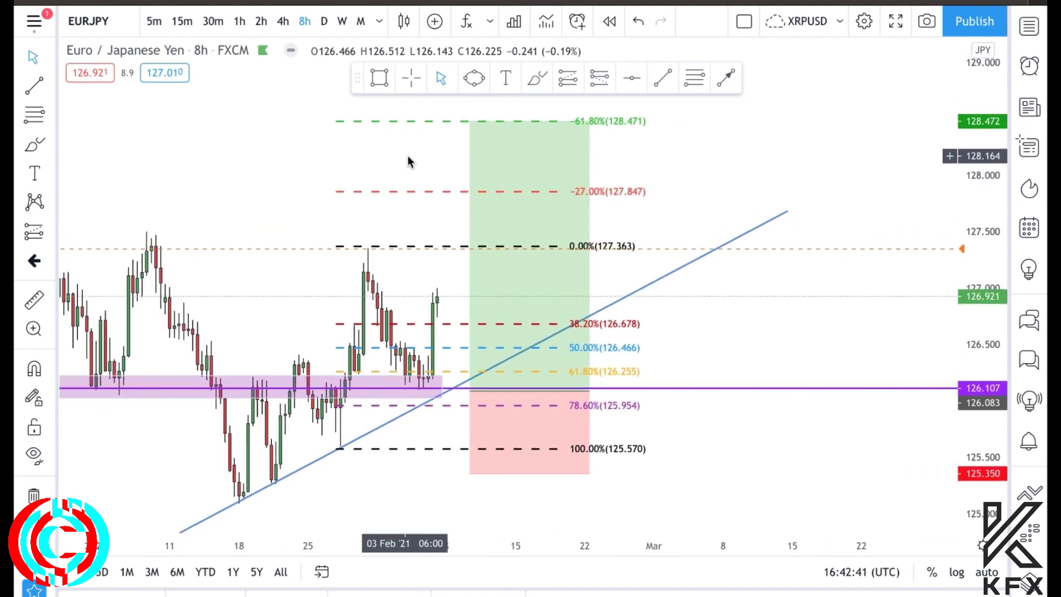
drag(408, 162, 440, 161)
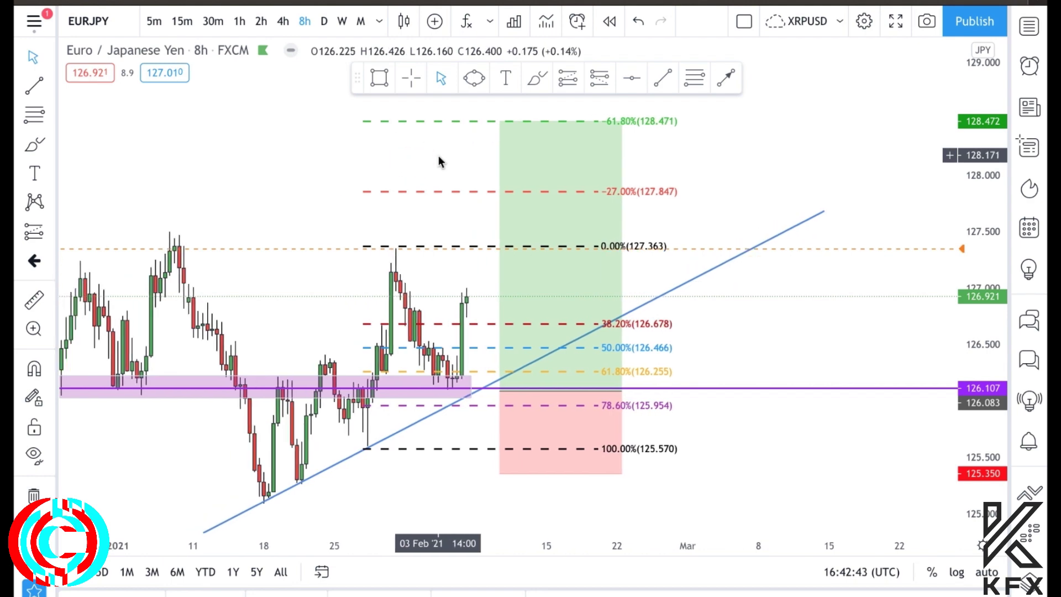